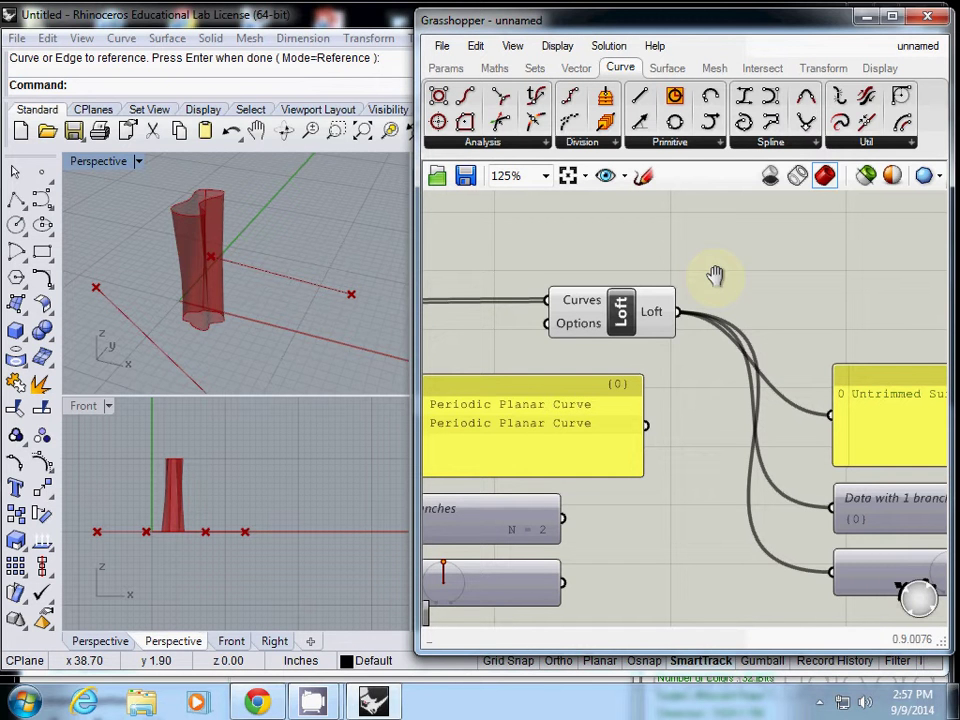
Step: Search 'options' and place a Loft Options component next to the Loft
click(580, 325)
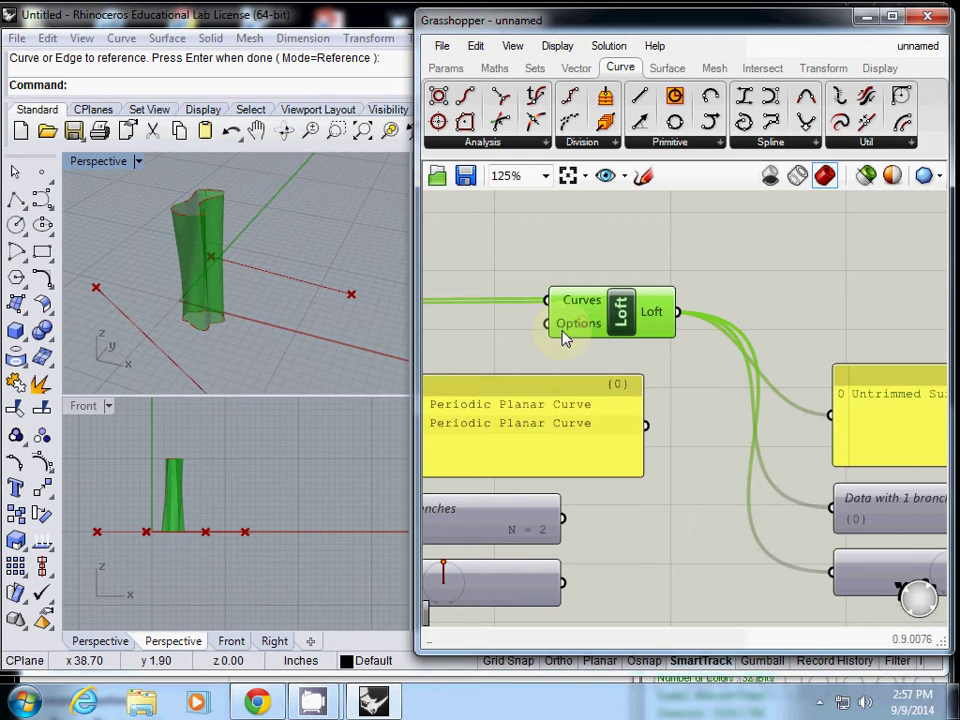
right_drag(598, 270, 739, 255)
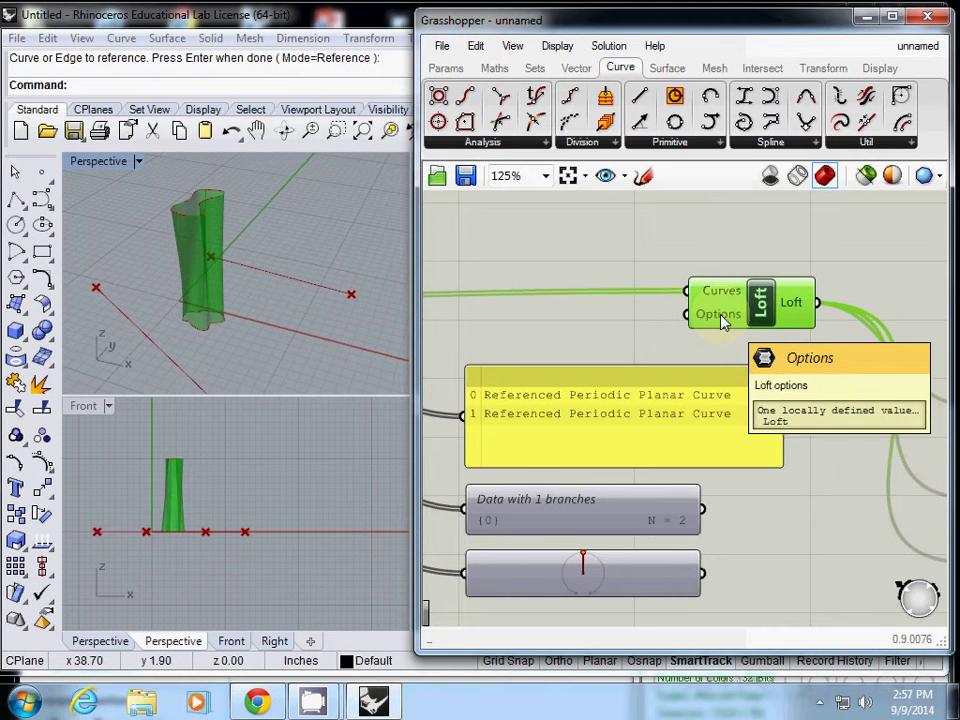
double_click(576, 250)
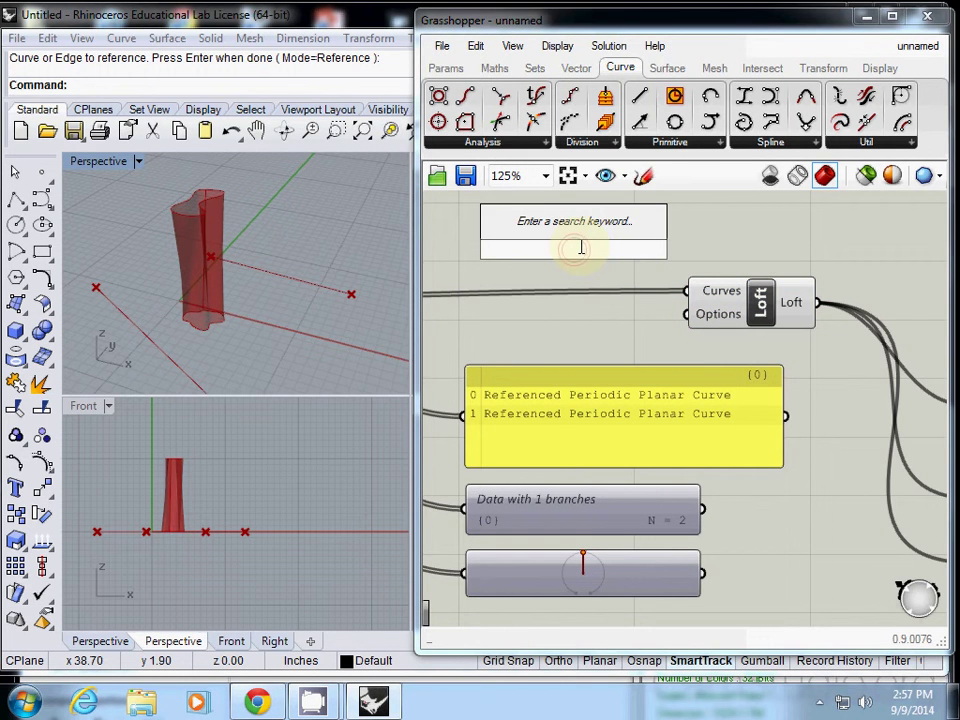
text(options)
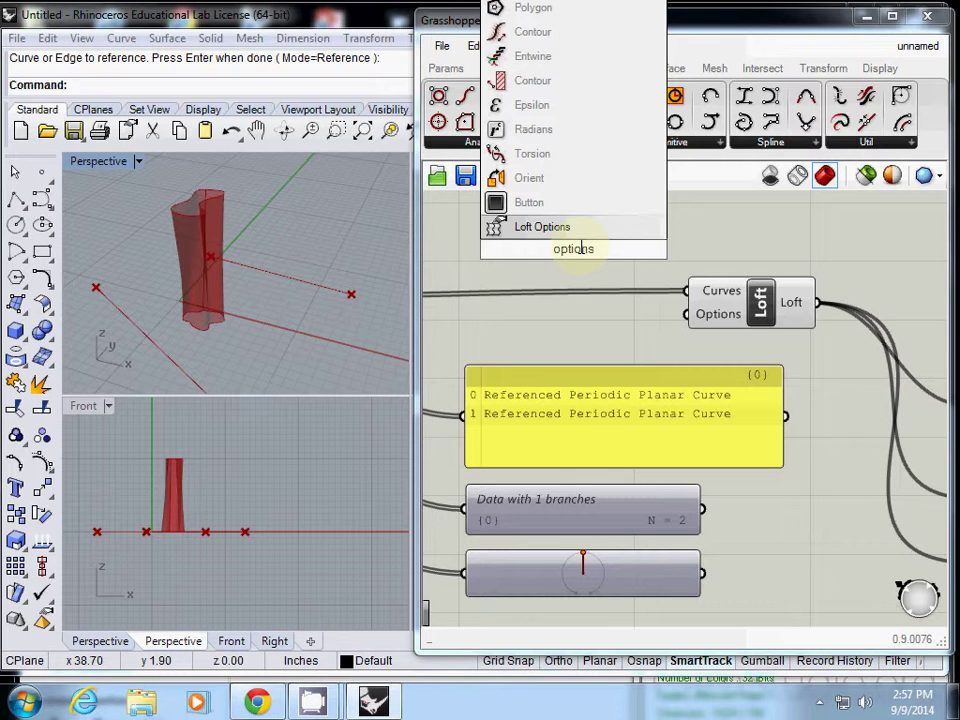
key(Return)
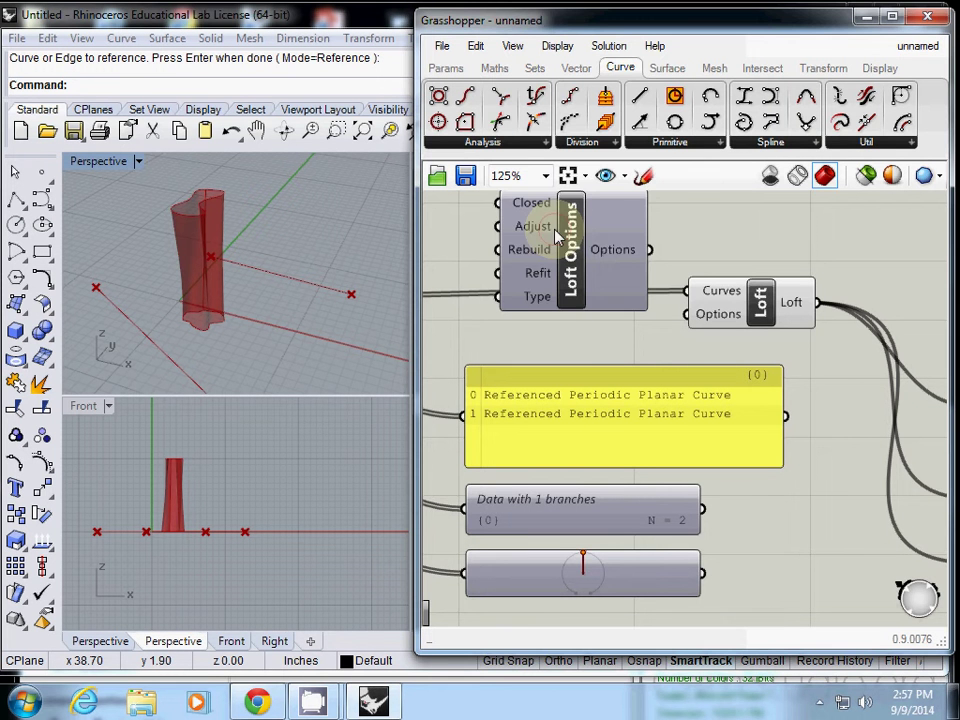
click(556, 225)
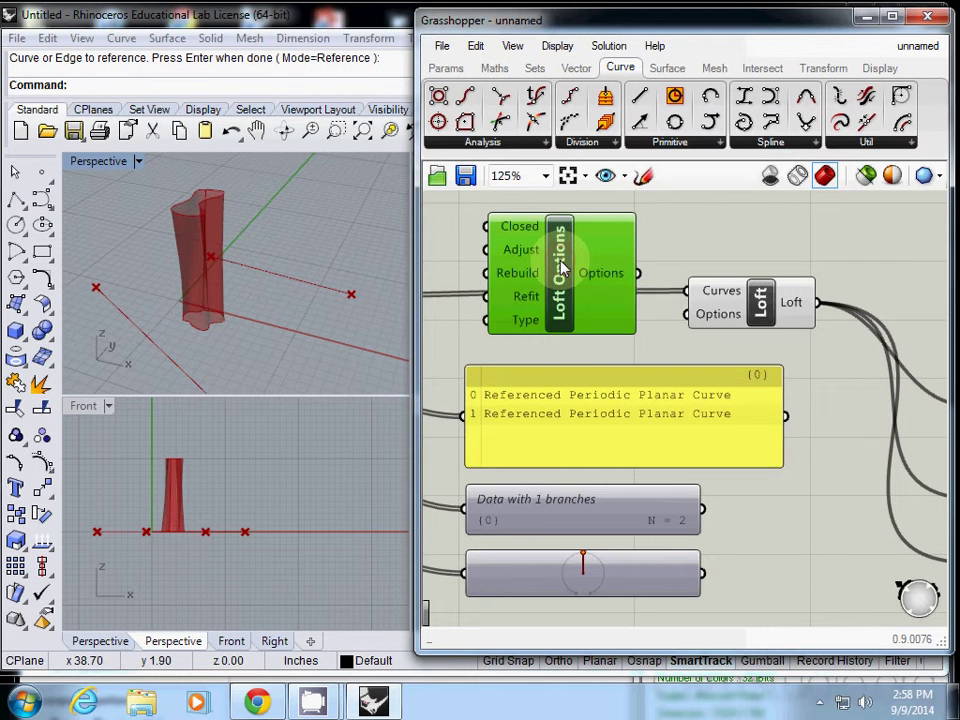
Step: Delete Loft Options and extract the Loft's Options input into a standalone Options parameter
key(Delete)
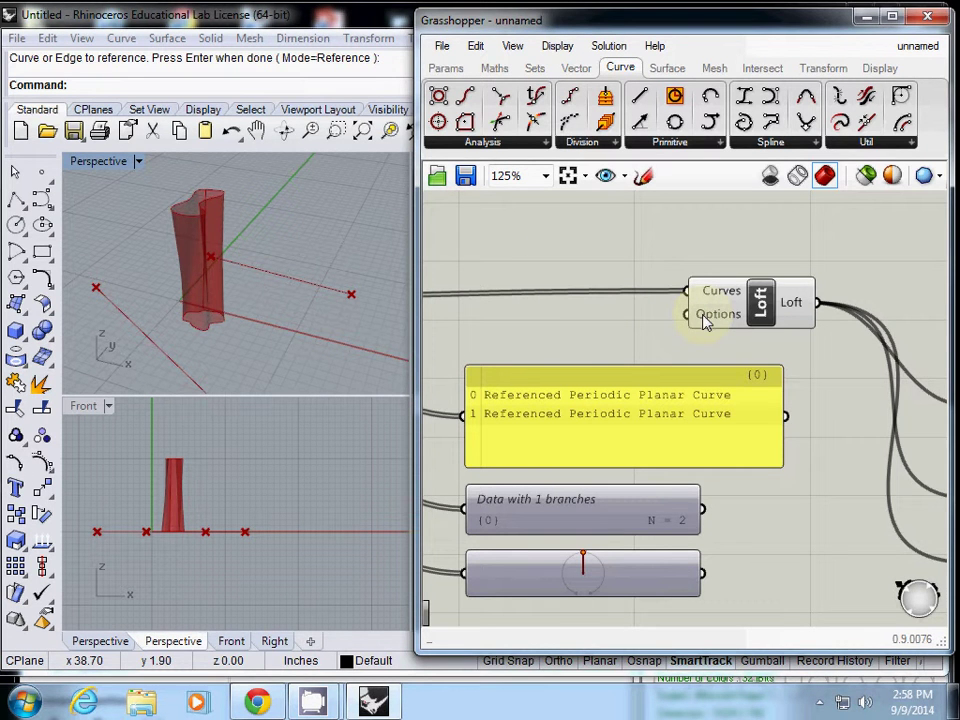
right_click(714, 319)
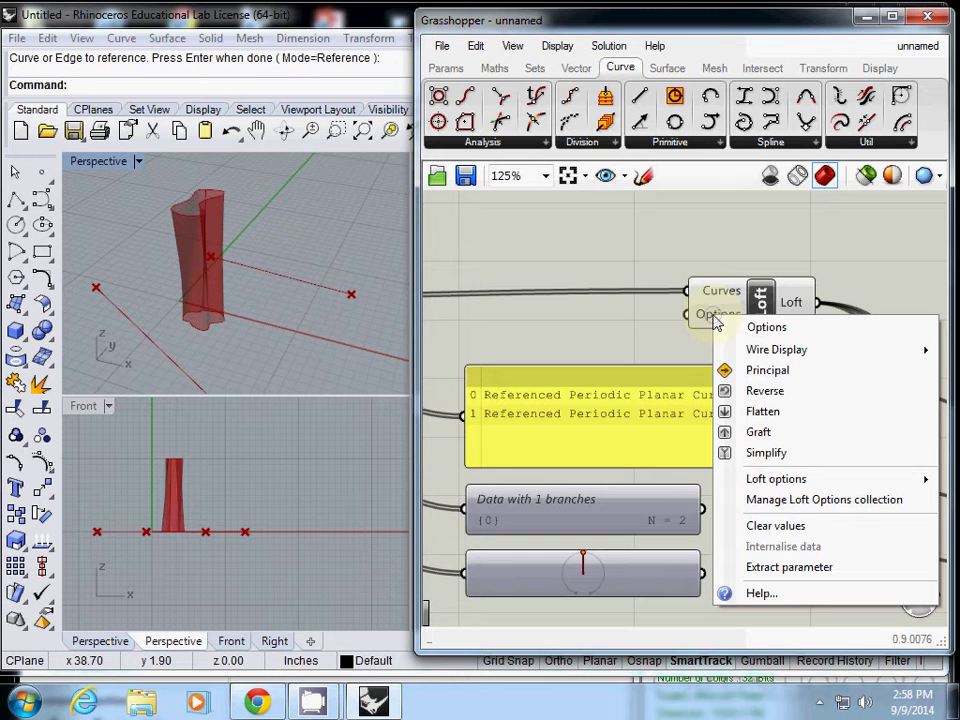
click(800, 570)
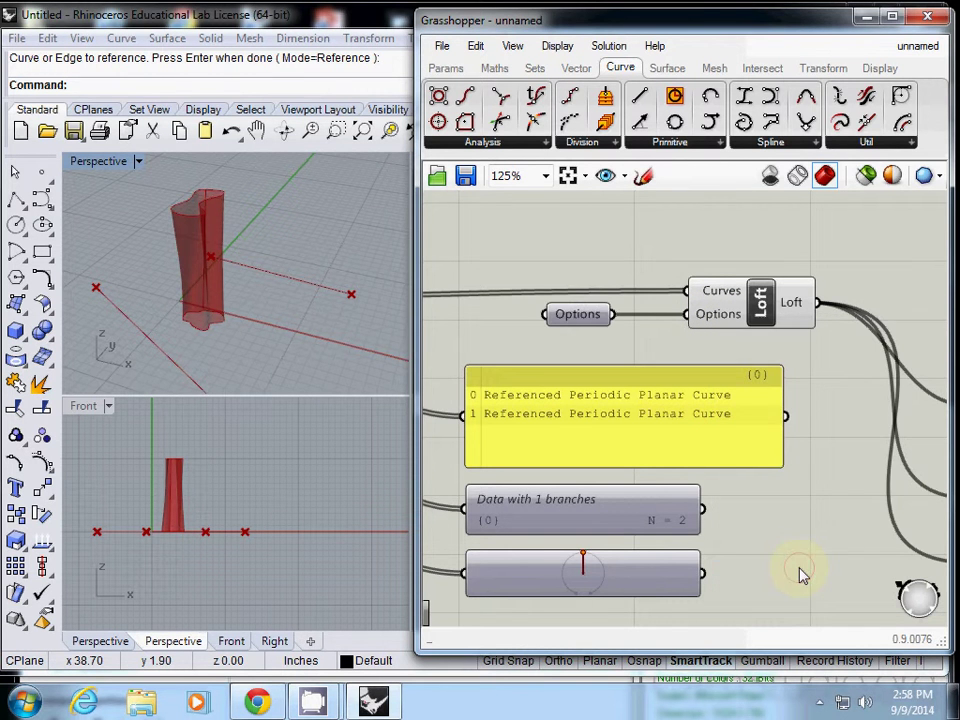
drag(592, 331, 563, 323)
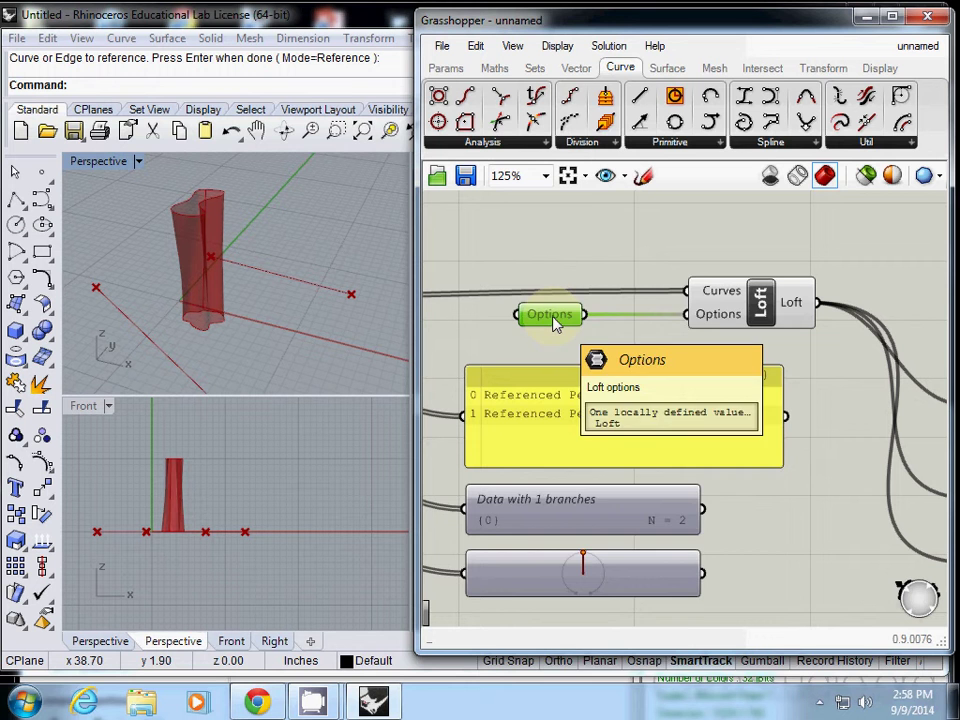
right_click(556, 320)
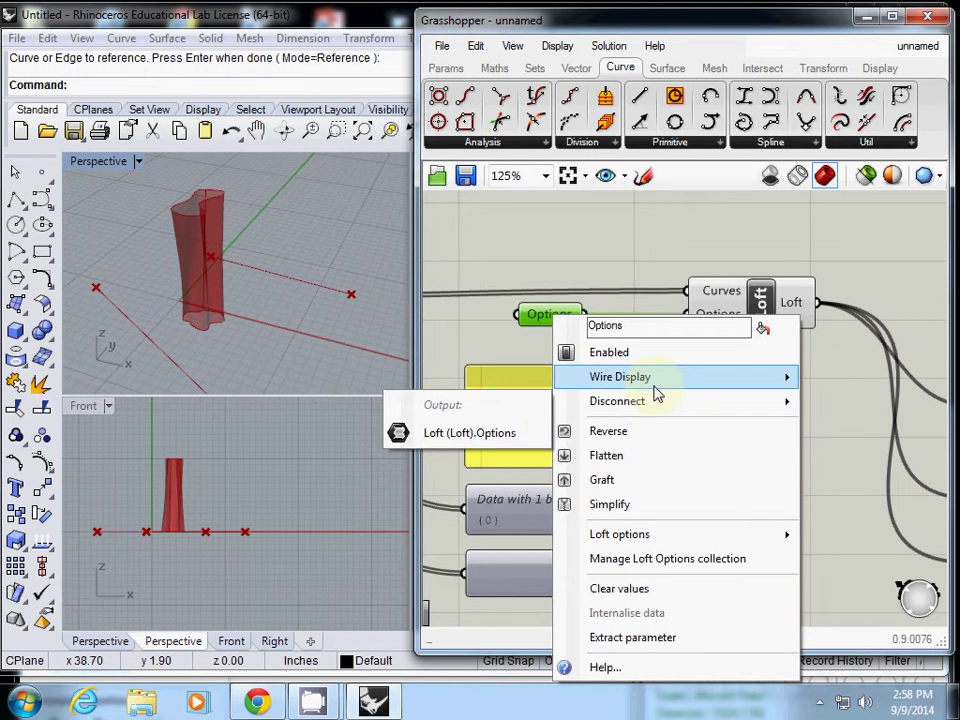
mouse_move(619, 534)
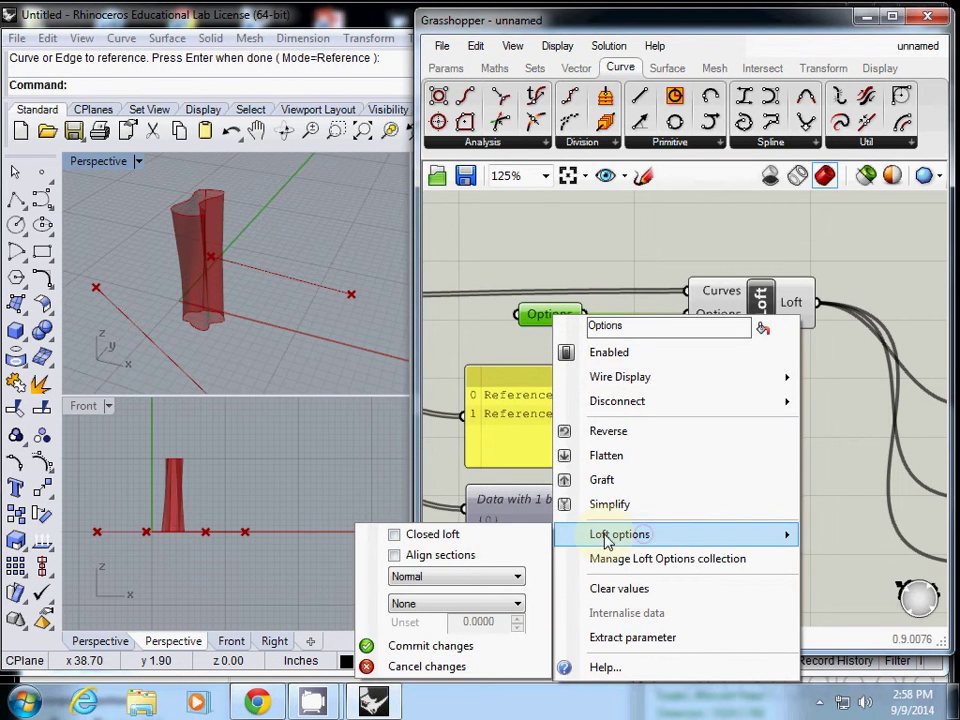
click(447, 537)
click(437, 560)
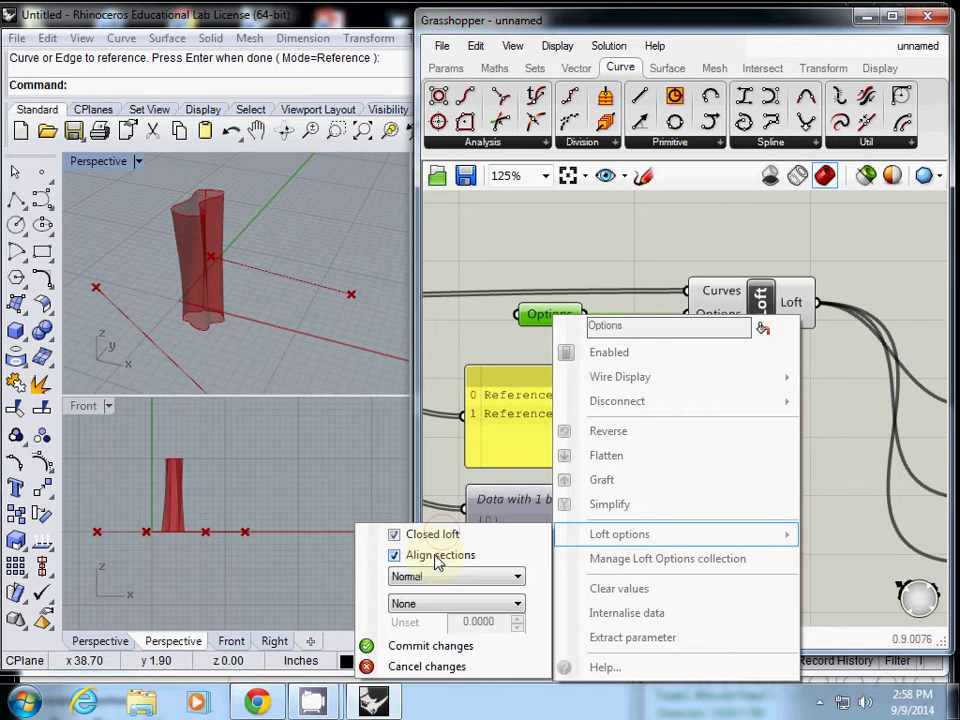
click(435, 578)
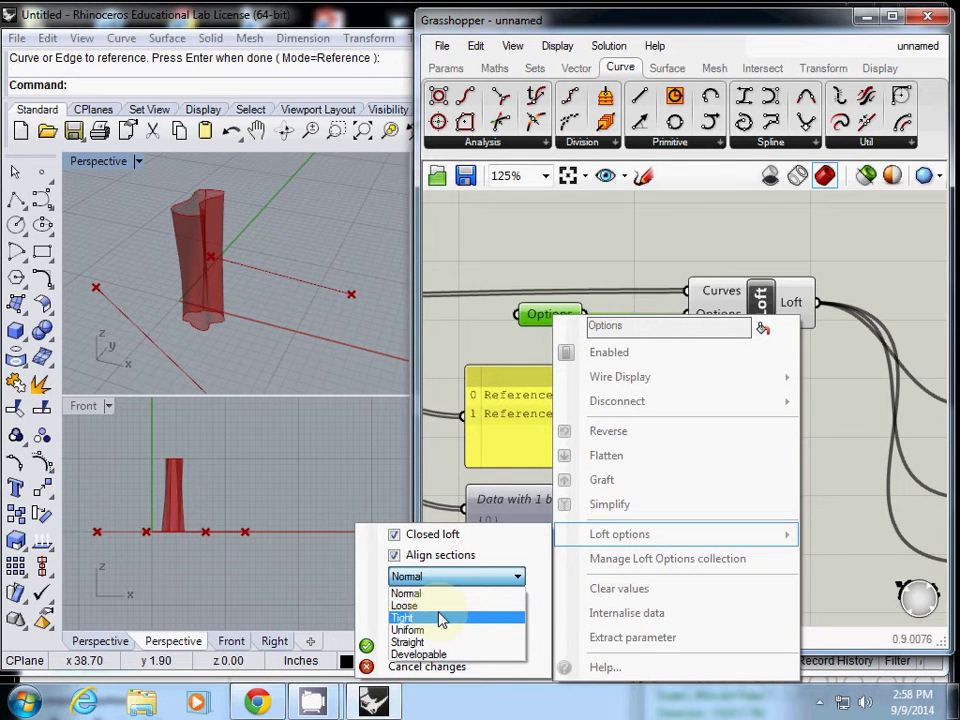
click(407, 593)
click(397, 535)
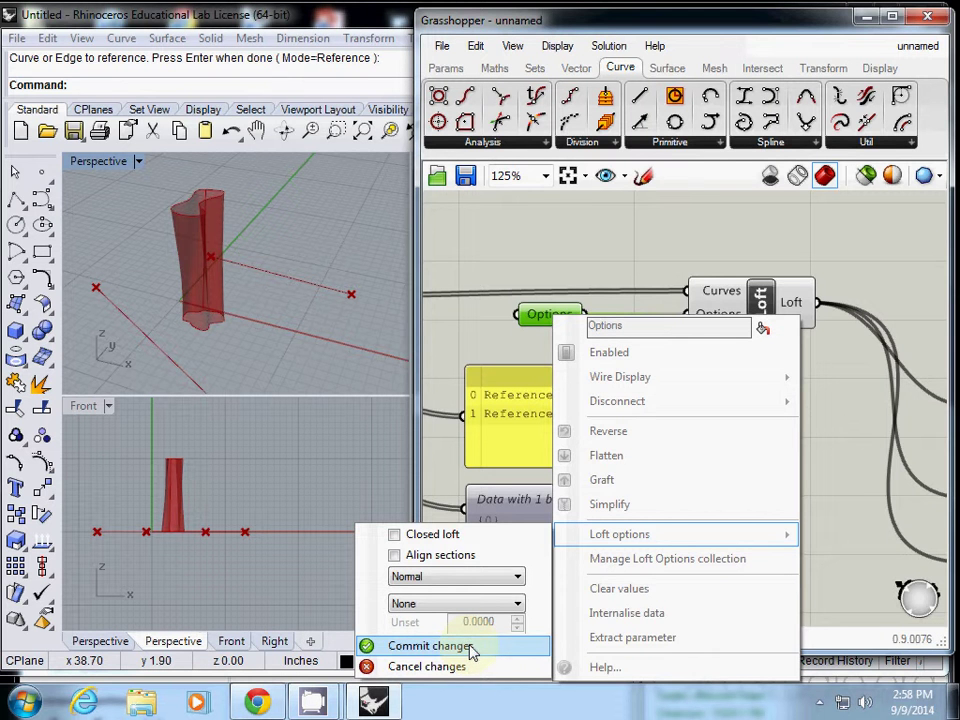
Step: Commit the default loft settings and frame the vessel and the Loft definition
click(469, 646)
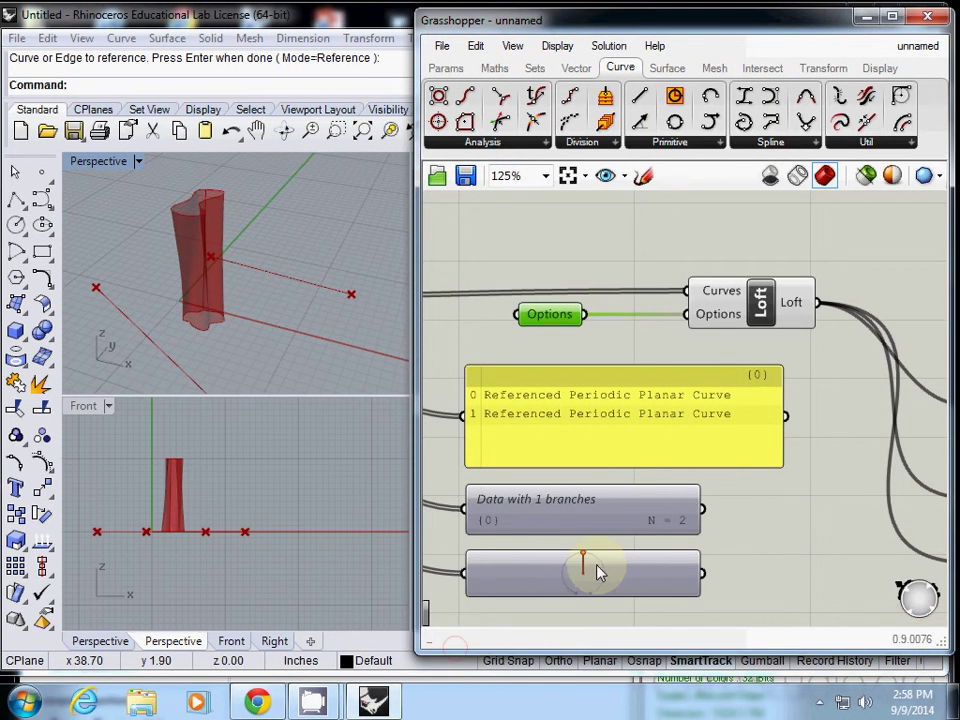
right_drag(225, 279, 280, 236)
scroll(754, 364, down, 5)
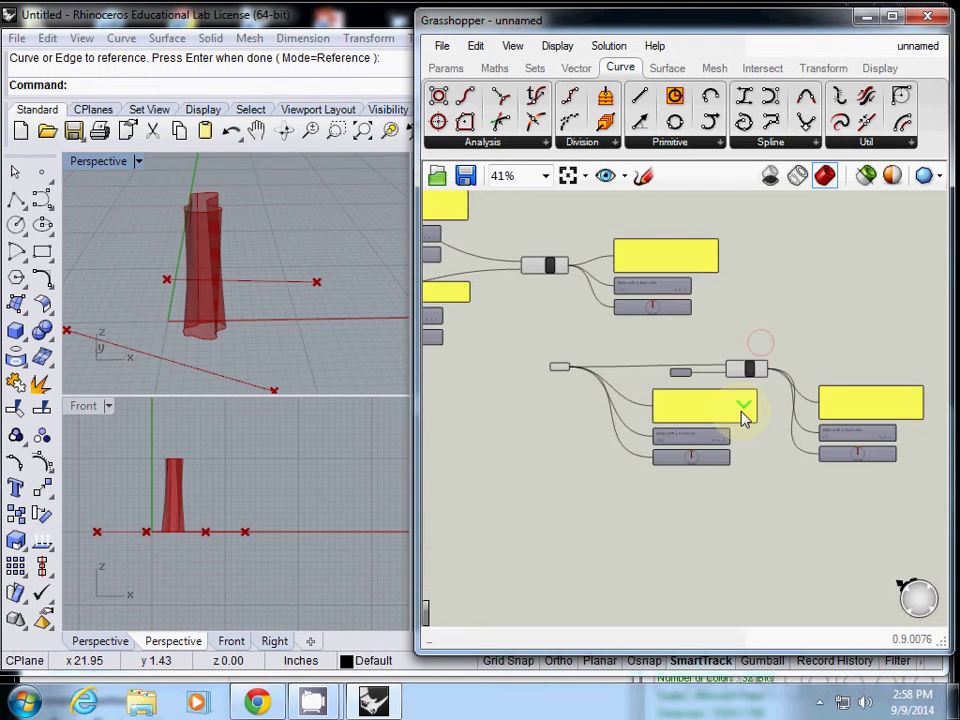
right_drag(742, 418, 604, 375)
scroll(691, 352, down, 2)
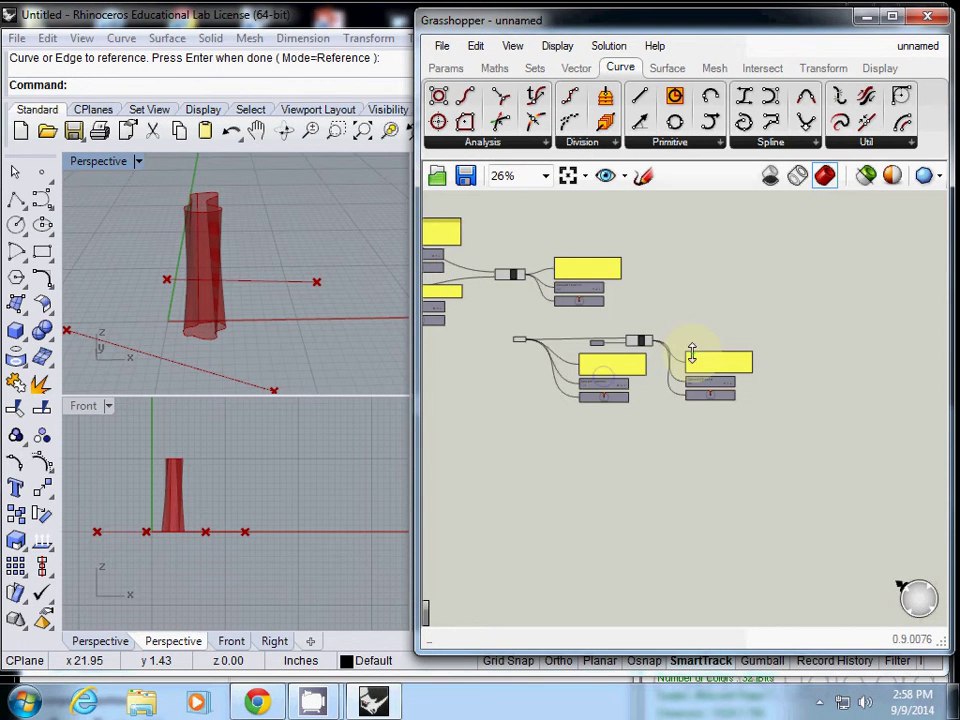
scroll(658, 335, up, 1)
mouse_move(658, 338)
right_down()
mouse_move(797, 368)
mouse_move(681, 349)
right_up()
scroll(675, 347, up, 4)
mouse_move(250, 272)
right_down()
mouse_move(234, 347)
mouse_move(223, 300)
right_up()
Step: Pick the vessel's top curve, then its bottom curve, in the Perspective view
click(207, 208)
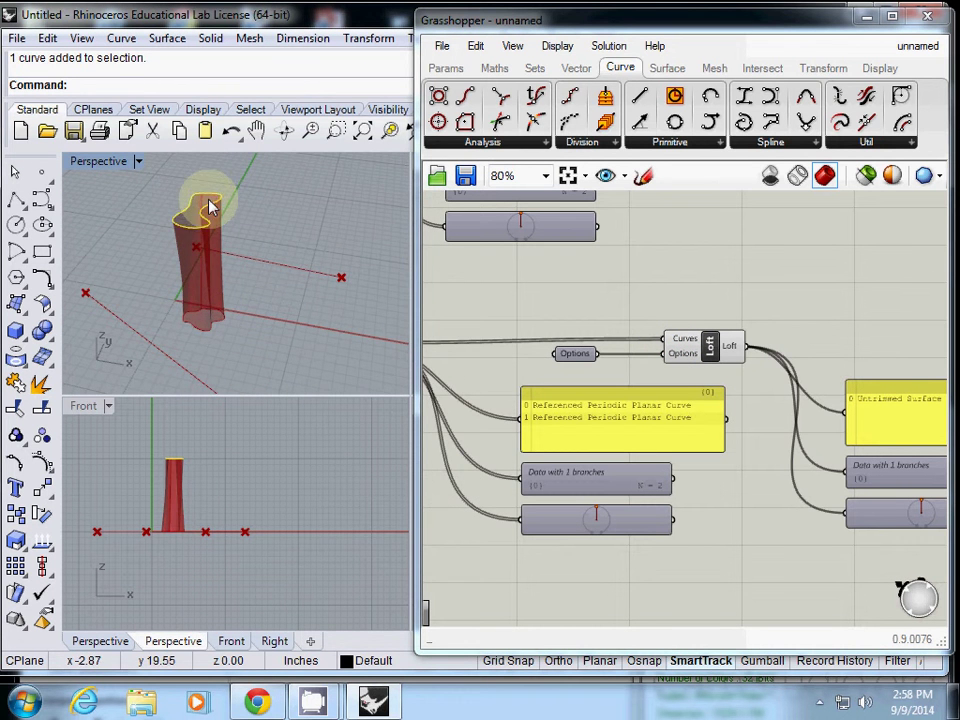
right_drag(210, 207, 208, 272)
click(206, 340)
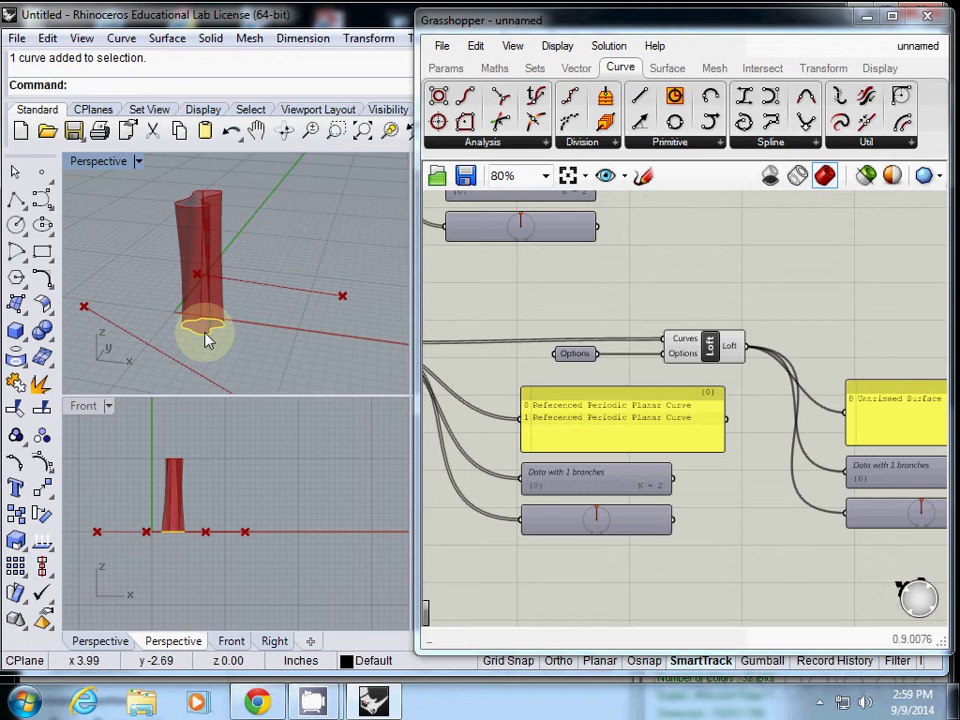
Step: On the Surface tab, expand the Primitive and Freeform lists to reach Boundary Surfaces
click(667, 67)
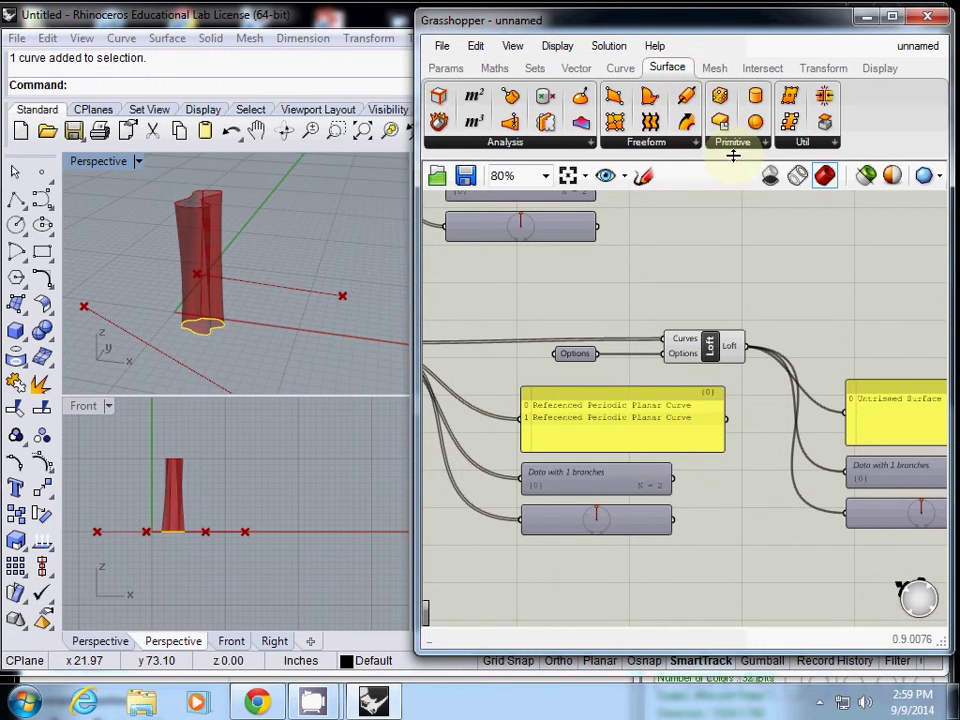
click(766, 143)
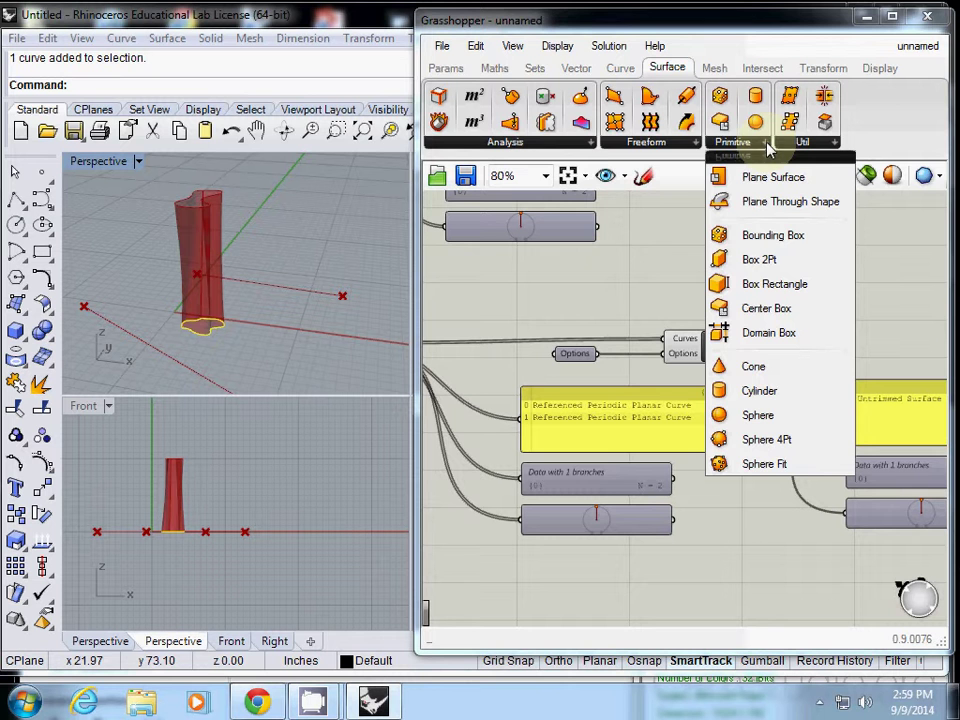
click(698, 145)
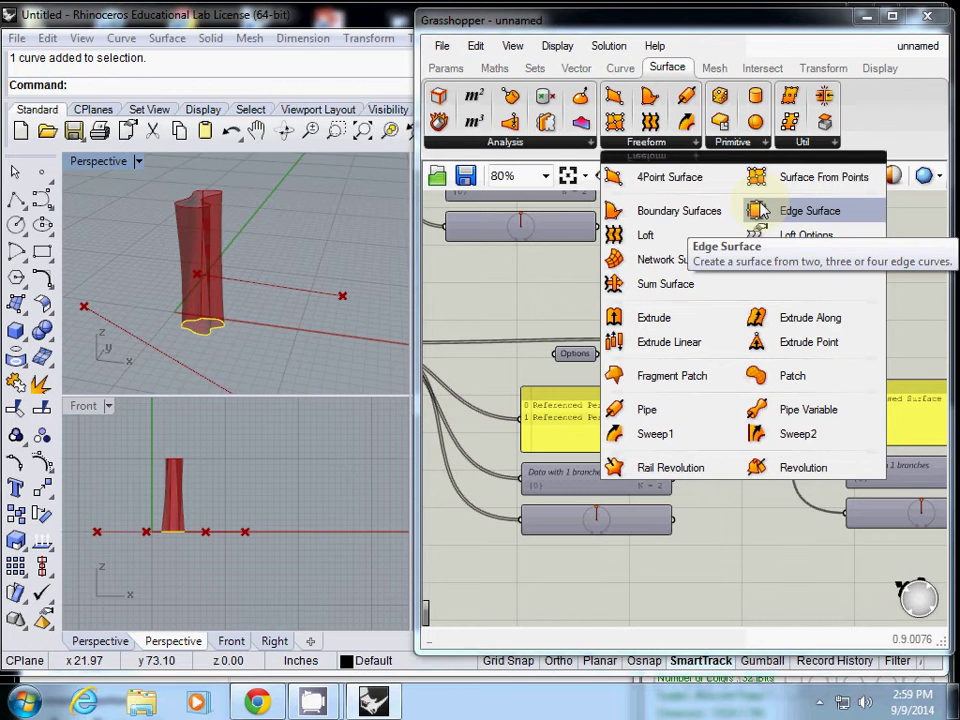
Step: Place a Boundary Surfaces component on the canvas and move it right of the Loft
click(694, 214)
scroll(705, 317, down, 3)
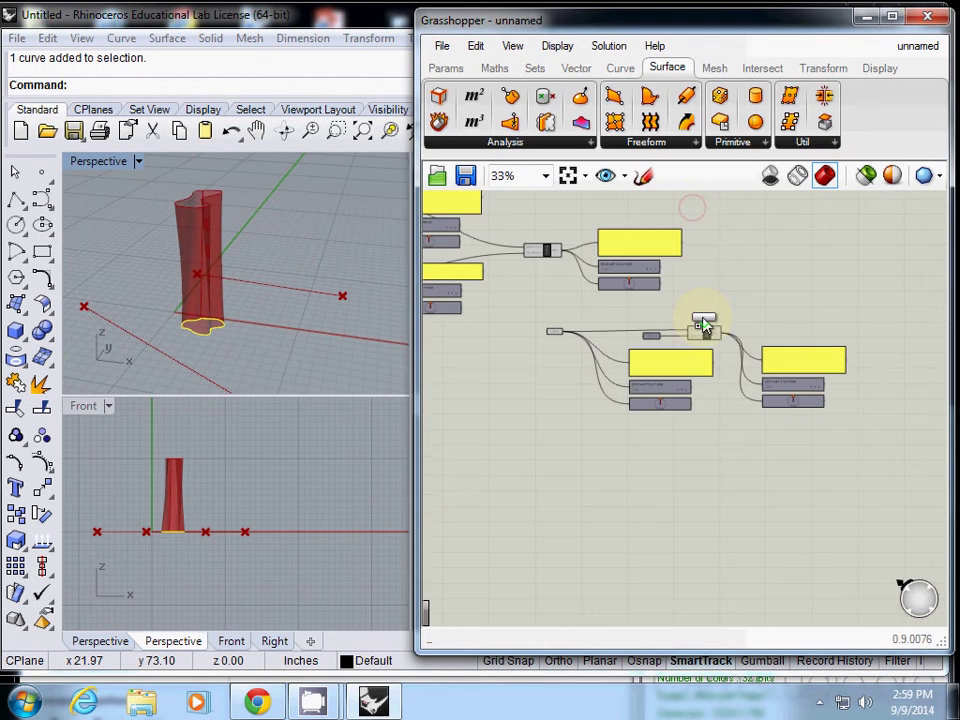
click(703, 332)
scroll(705, 450, up, 5)
scroll(703, 462, up, 1)
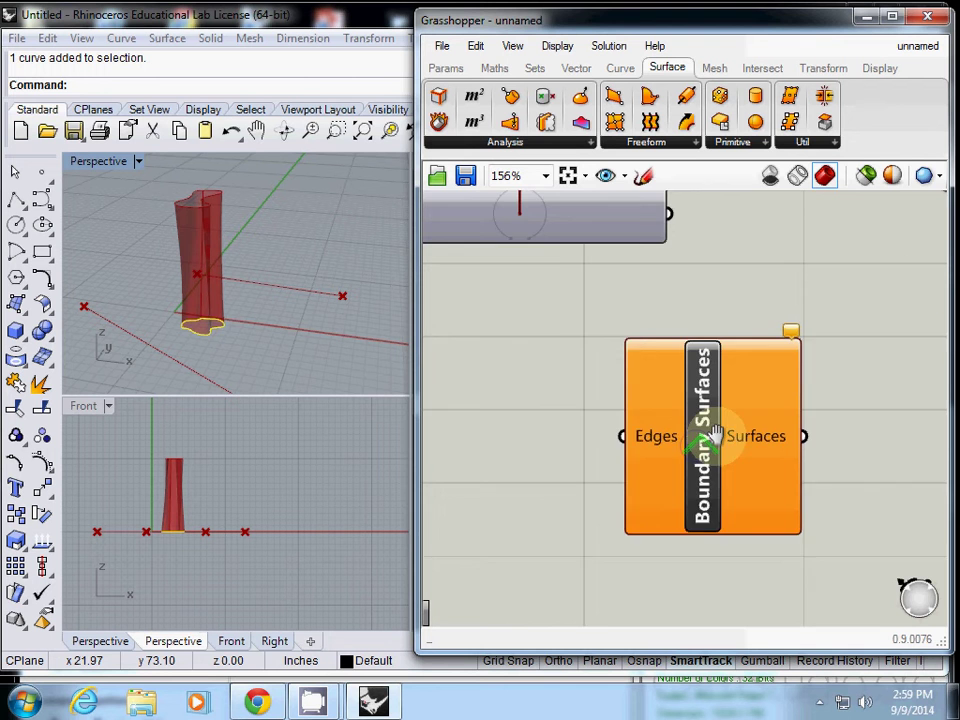
scroll(683, 437, down, 2)
scroll(683, 435, down, 3)
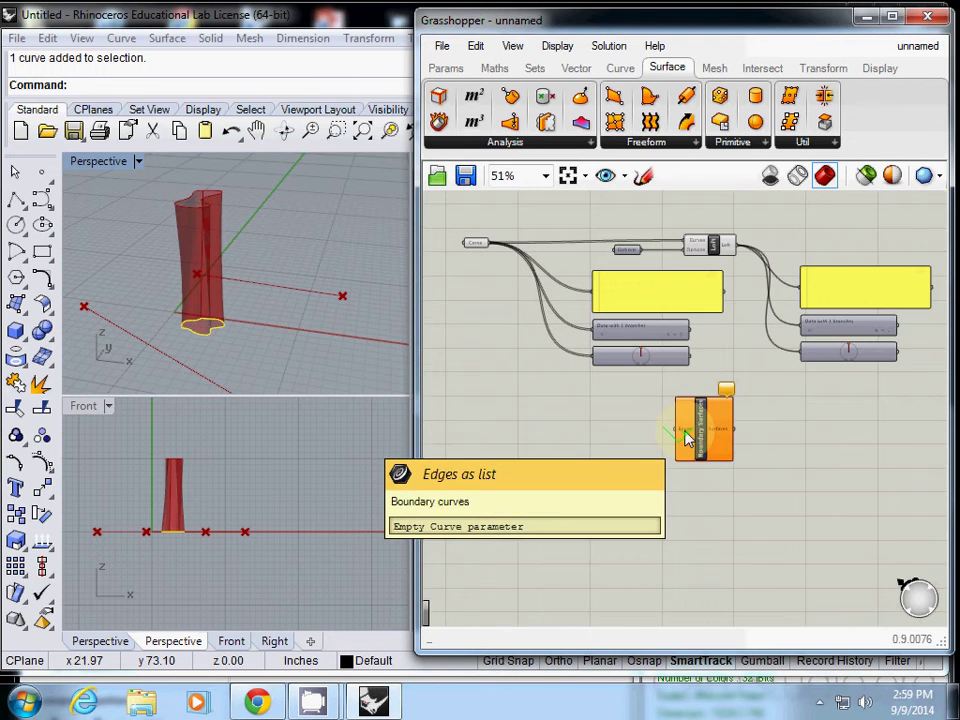
drag(705, 443, 731, 458)
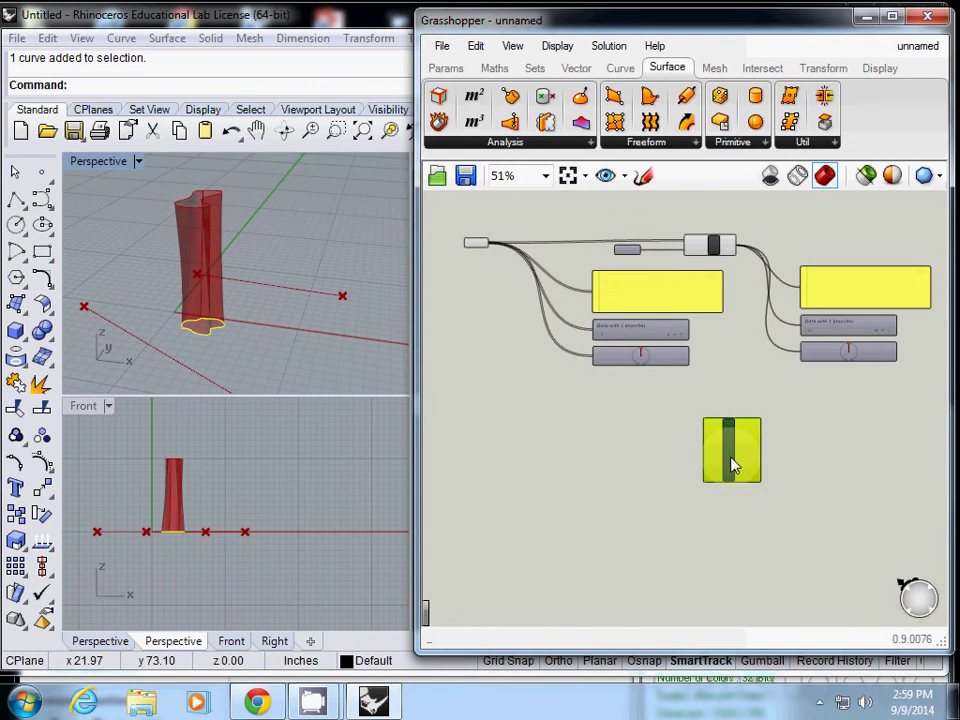
right_drag(710, 318, 657, 375)
scroll(664, 309, up, 5)
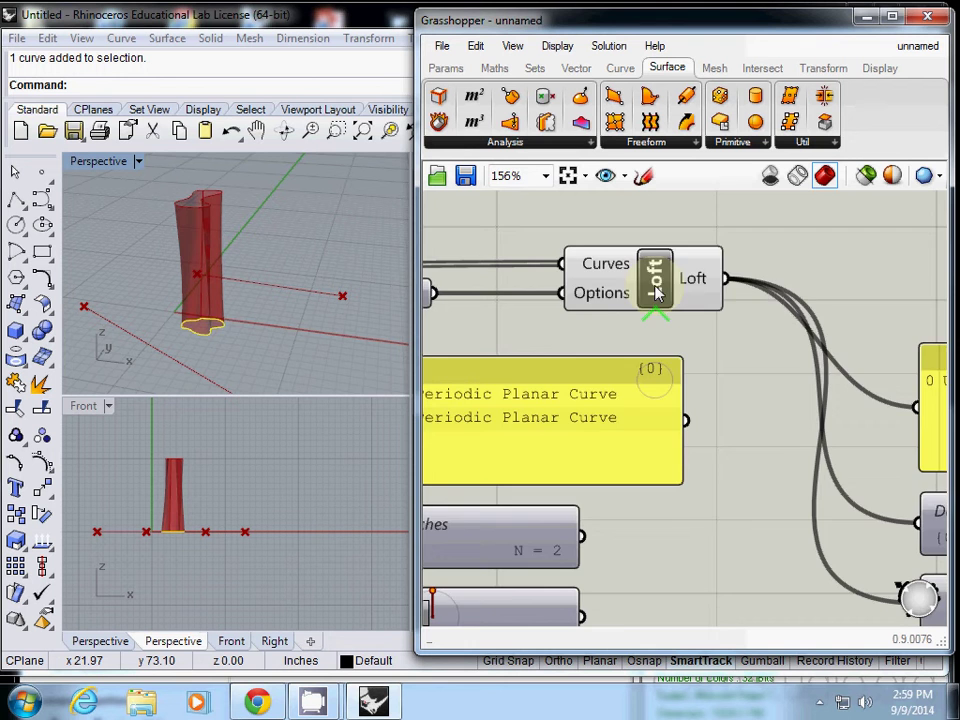
scroll(707, 274, down, 4)
drag(707, 514, 828, 506)
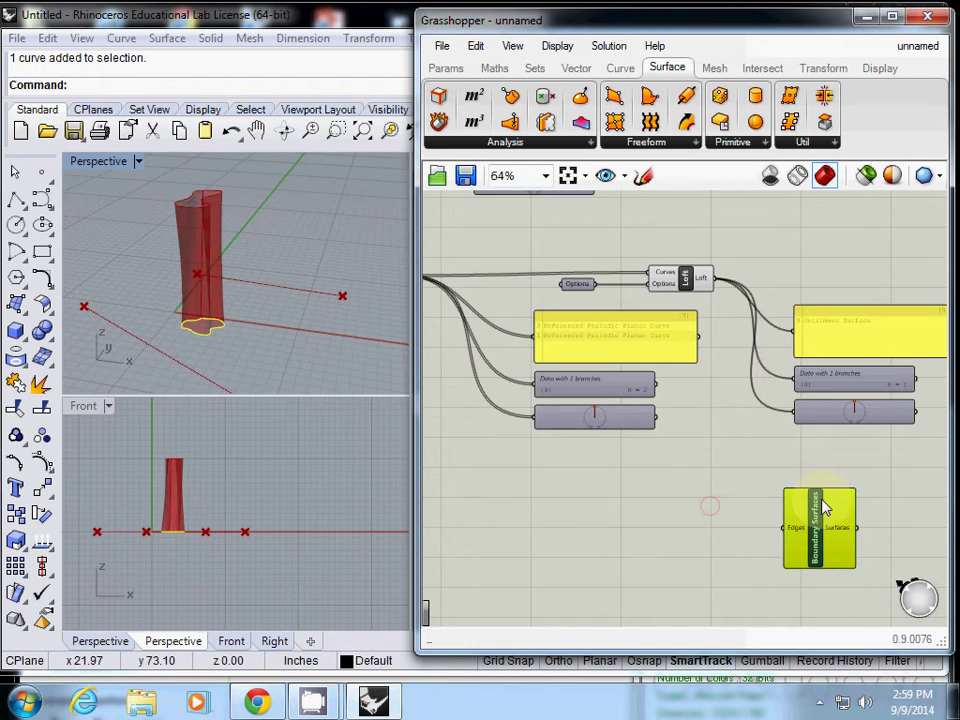
Step: Wire the Loft output into Boundary Surfaces' Edges input and select it to trace the wire
drag(712, 278, 796, 526)
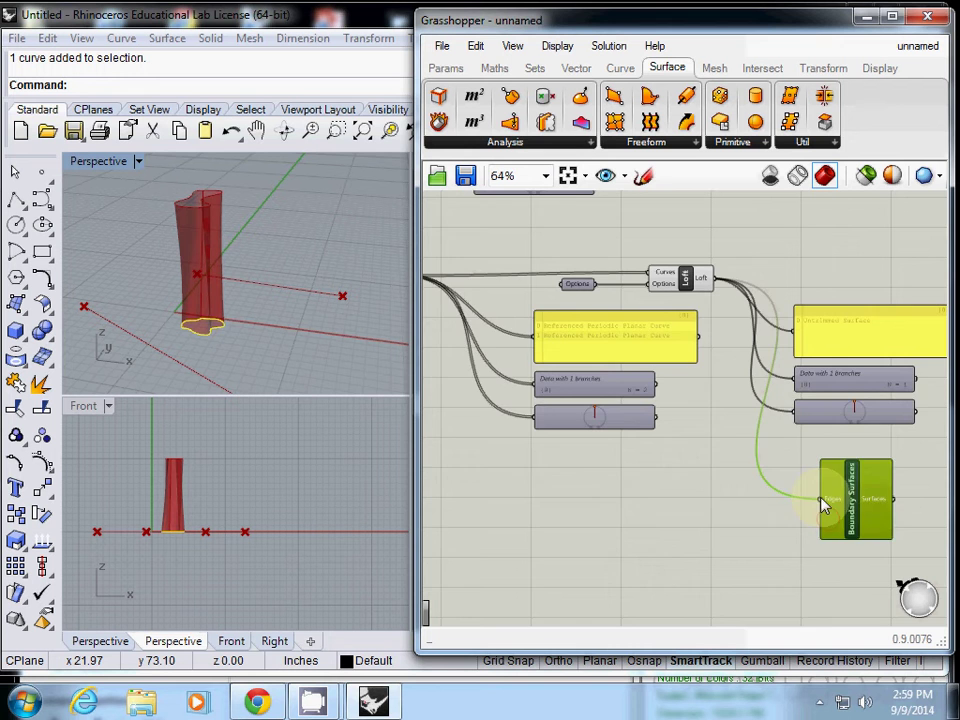
right_drag(821, 505, 730, 505)
scroll(731, 507, up, 2)
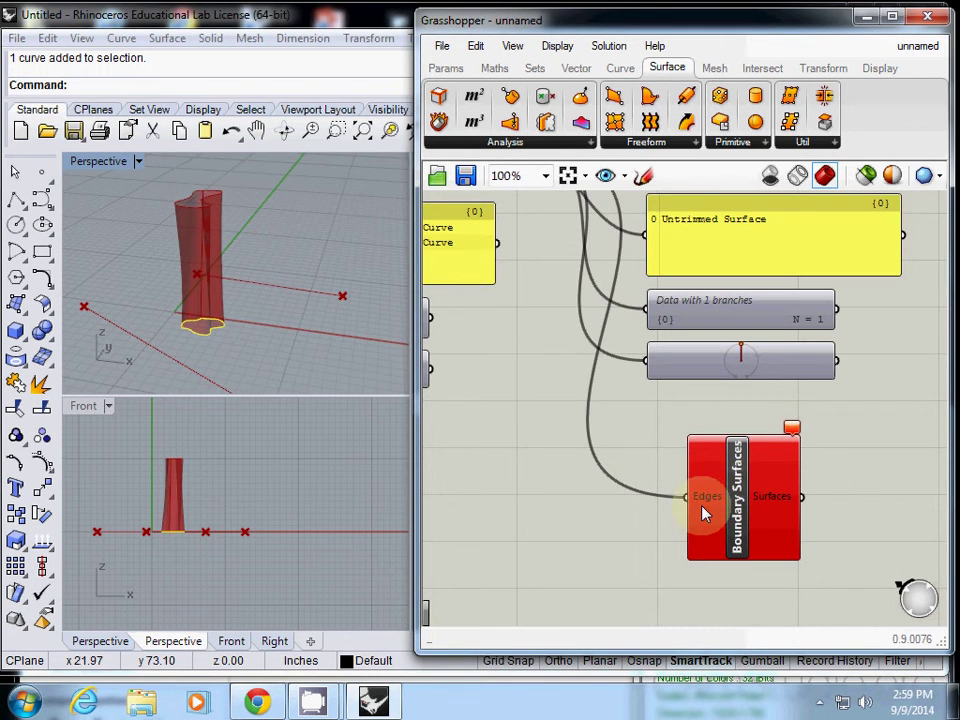
scroll(703, 511, up, 3)
scroll(703, 511, down, 3)
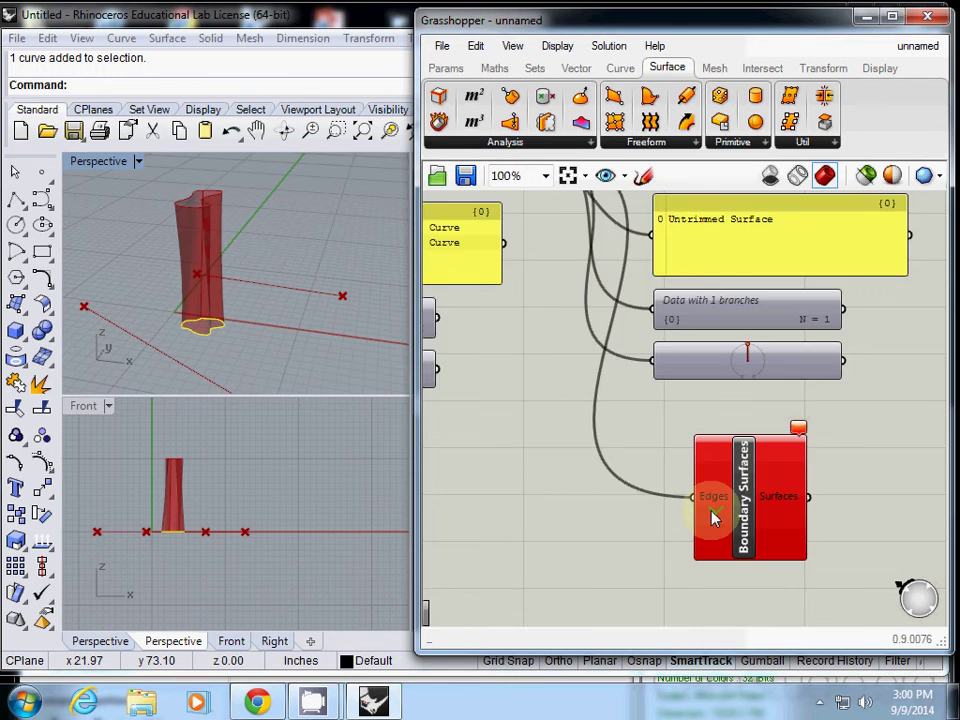
scroll(714, 514, down, 2)
click(760, 470)
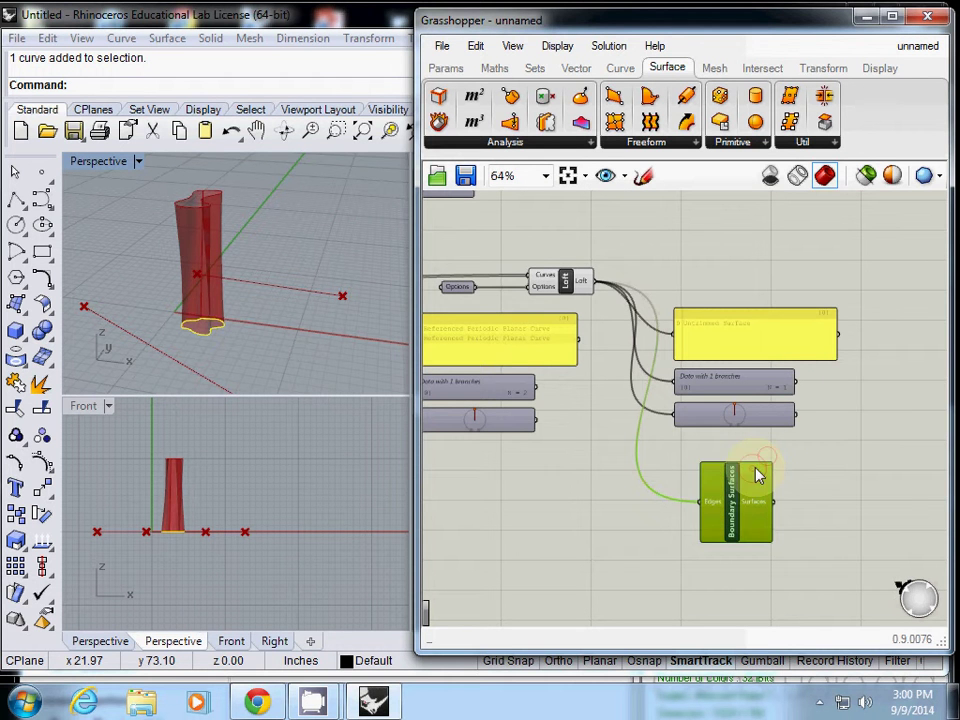
click(811, 502)
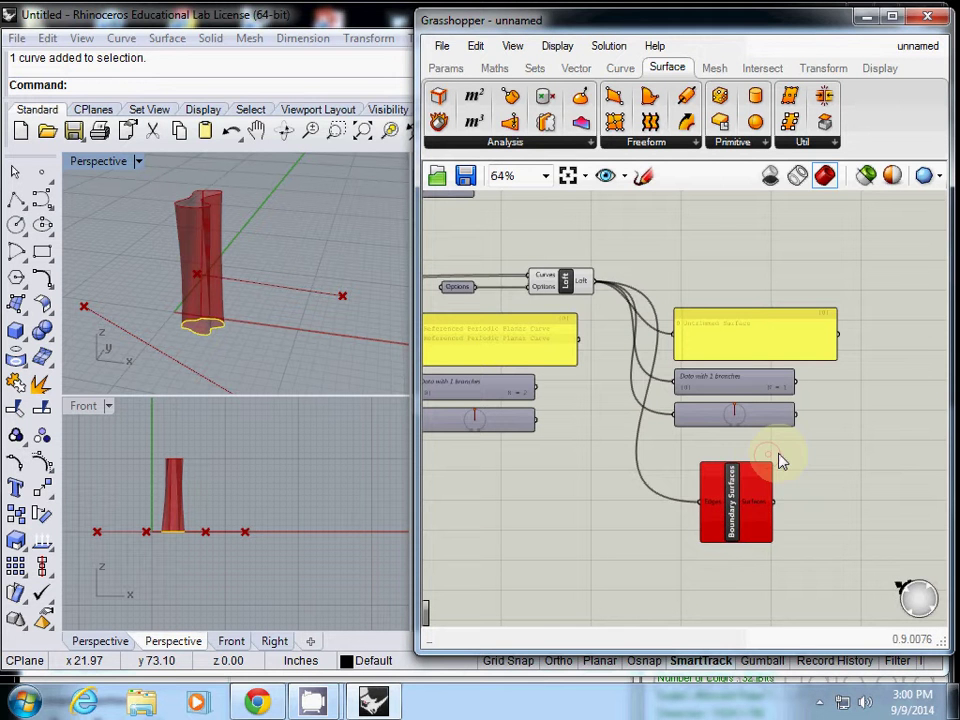
click(768, 466)
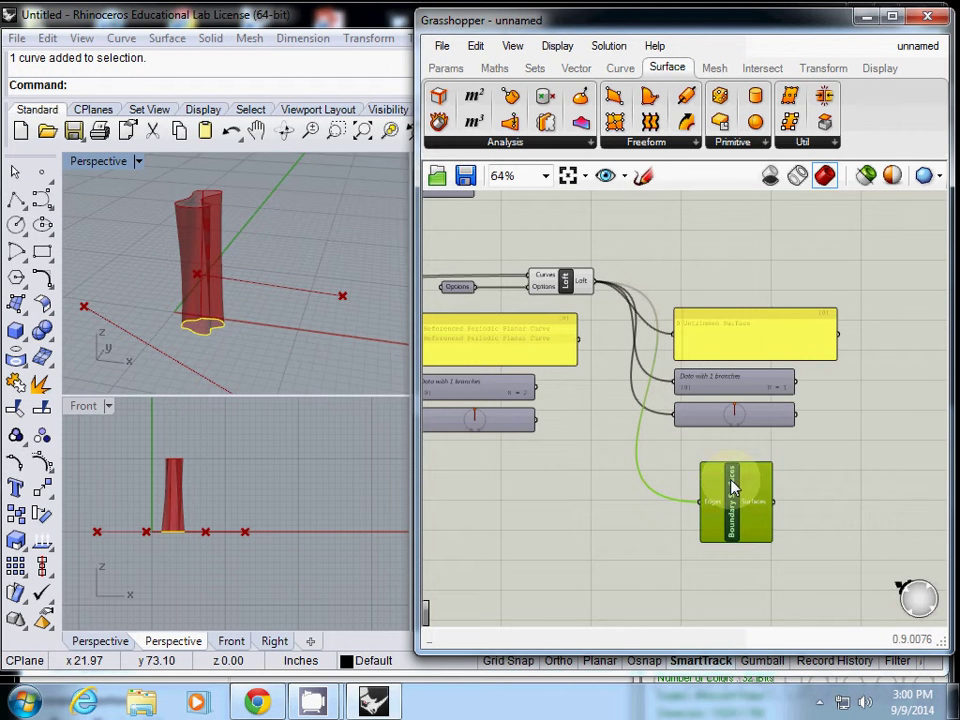
right_click(708, 508)
click(728, 482)
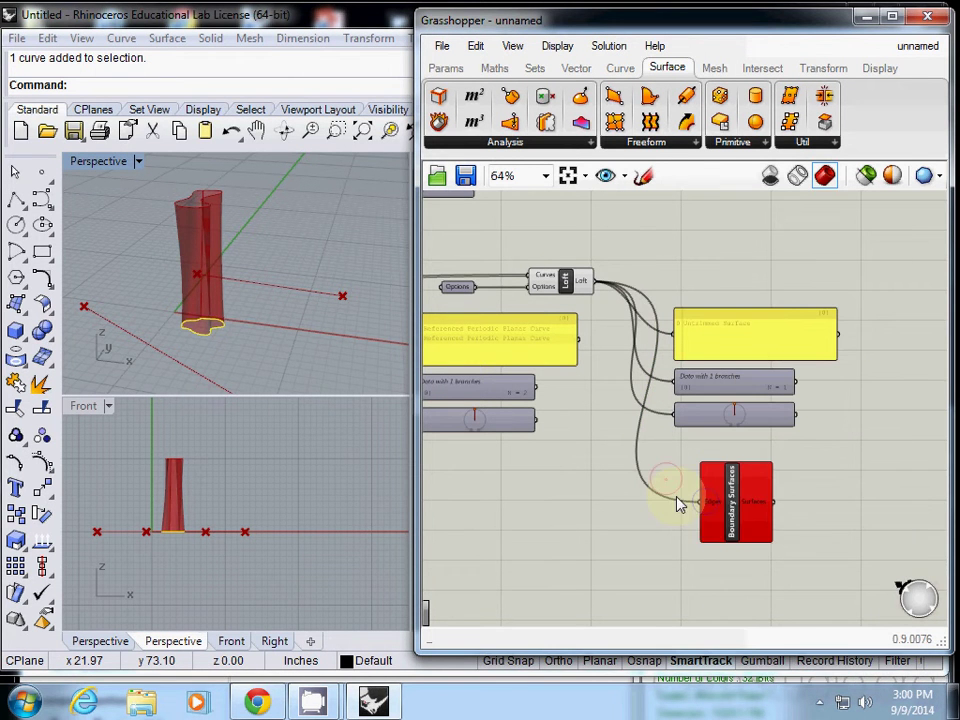
right_click(736, 512)
click(762, 666)
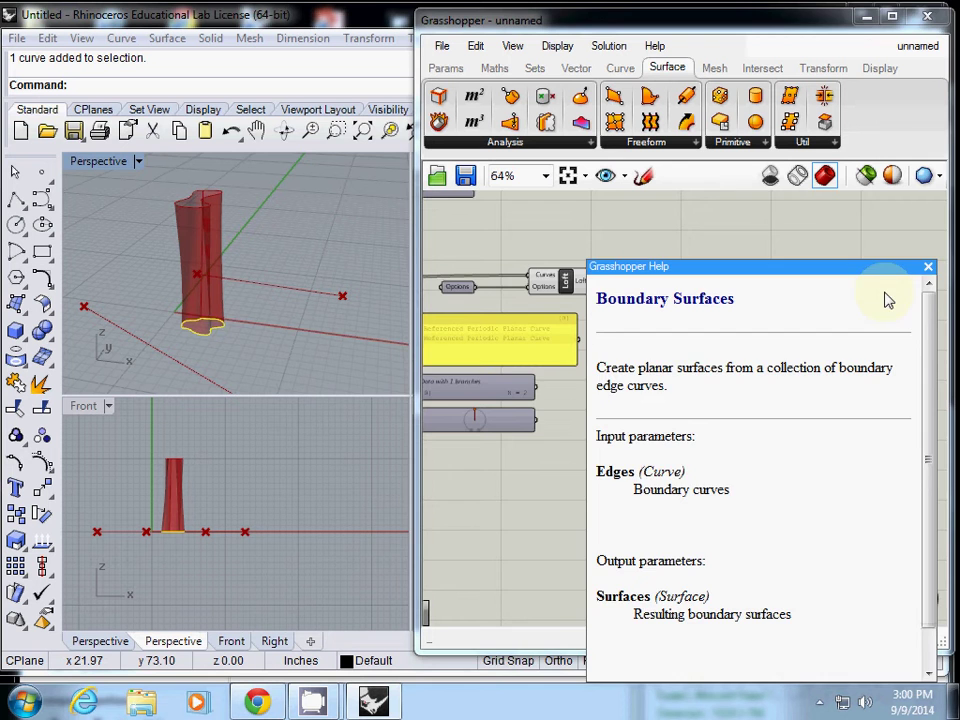
click(928, 270)
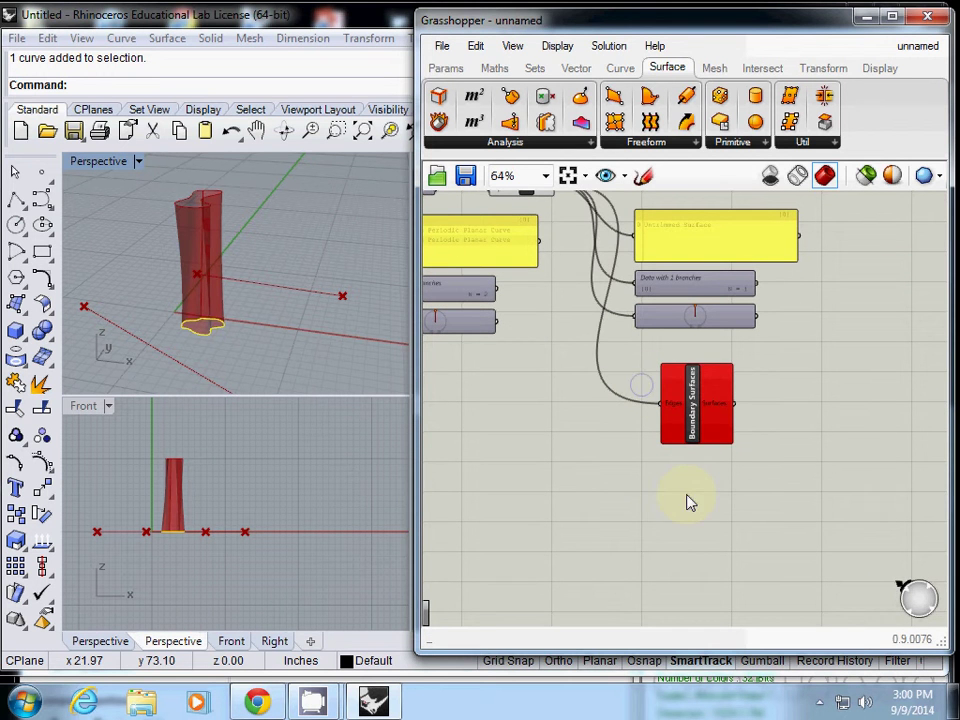
Step: Move the Boundary Surfaces component lower on the canvas
drag(696, 439, 729, 490)
right_drag(729, 488, 693, 587)
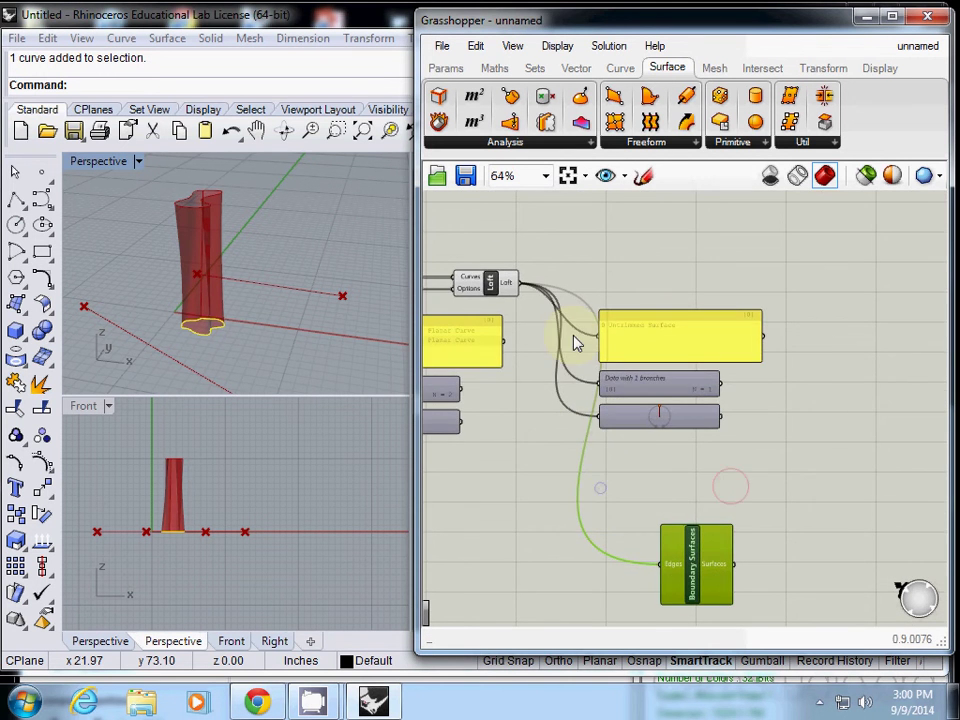
scroll(625, 364, up, 3)
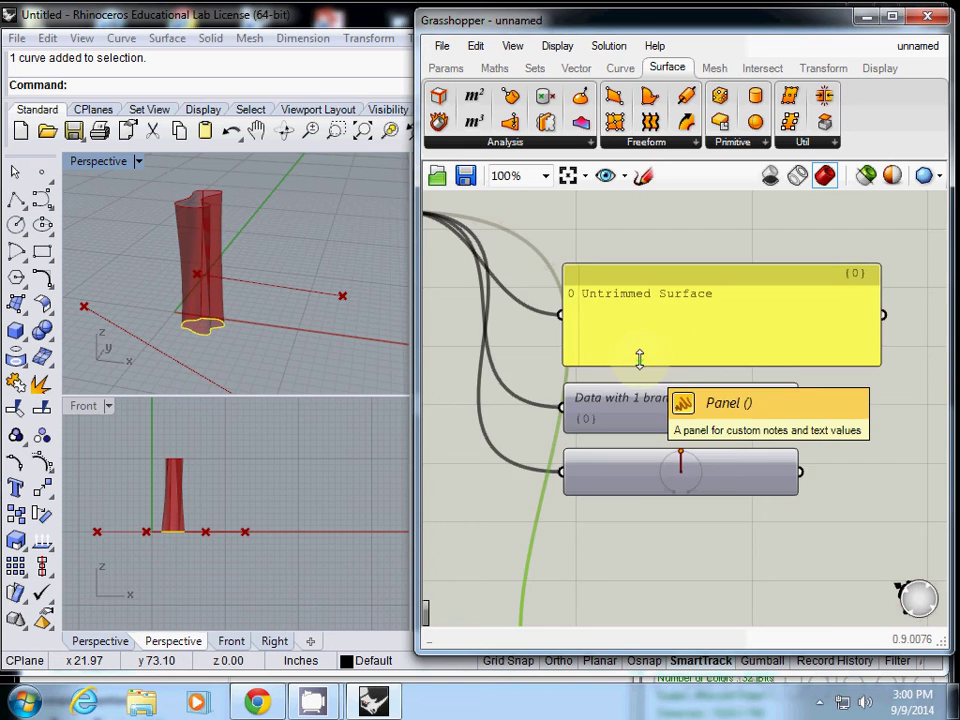
scroll(639, 360, down, 3)
scroll(636, 368, down, 1)
click(634, 525)
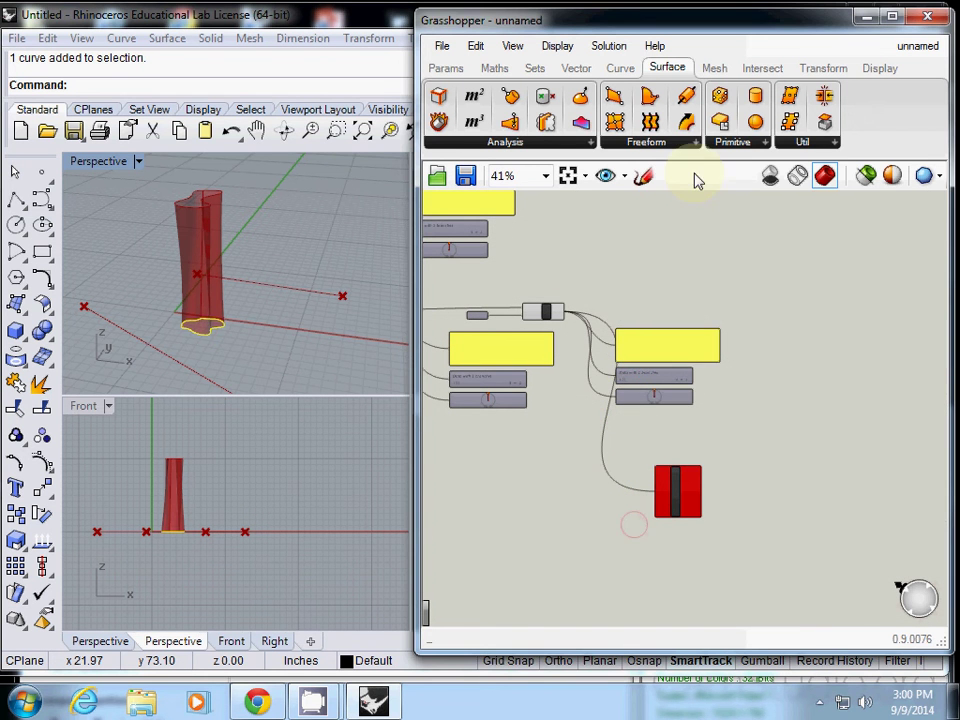
Step: Place an Edge Surface component from the Freeform list just below Boundary Surfaces
click(695, 142)
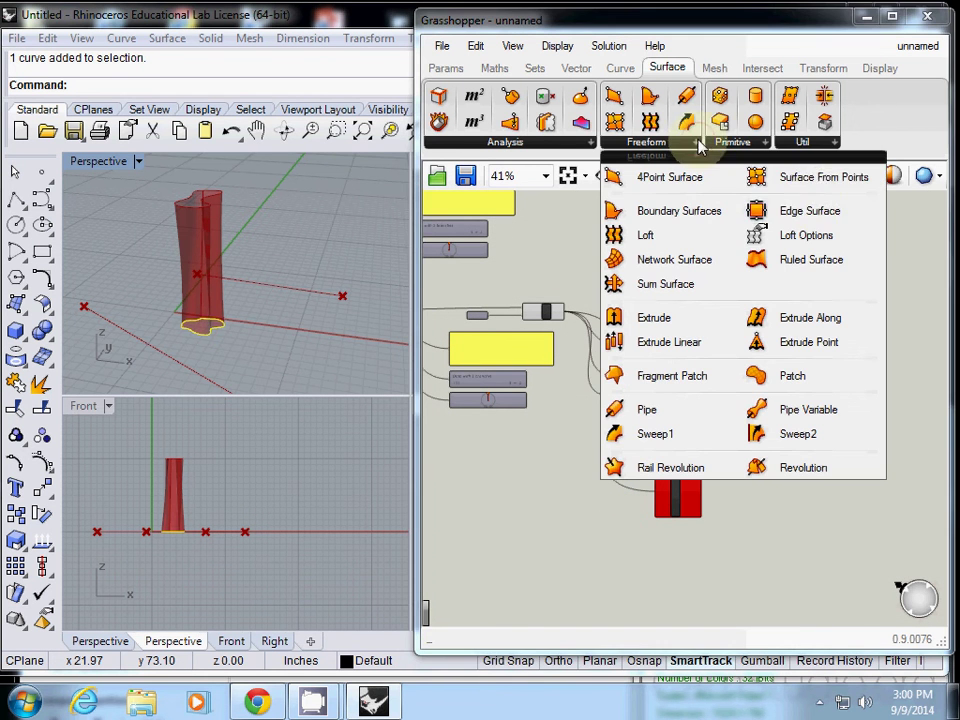
click(820, 214)
click(660, 563)
scroll(661, 568, up, 5)
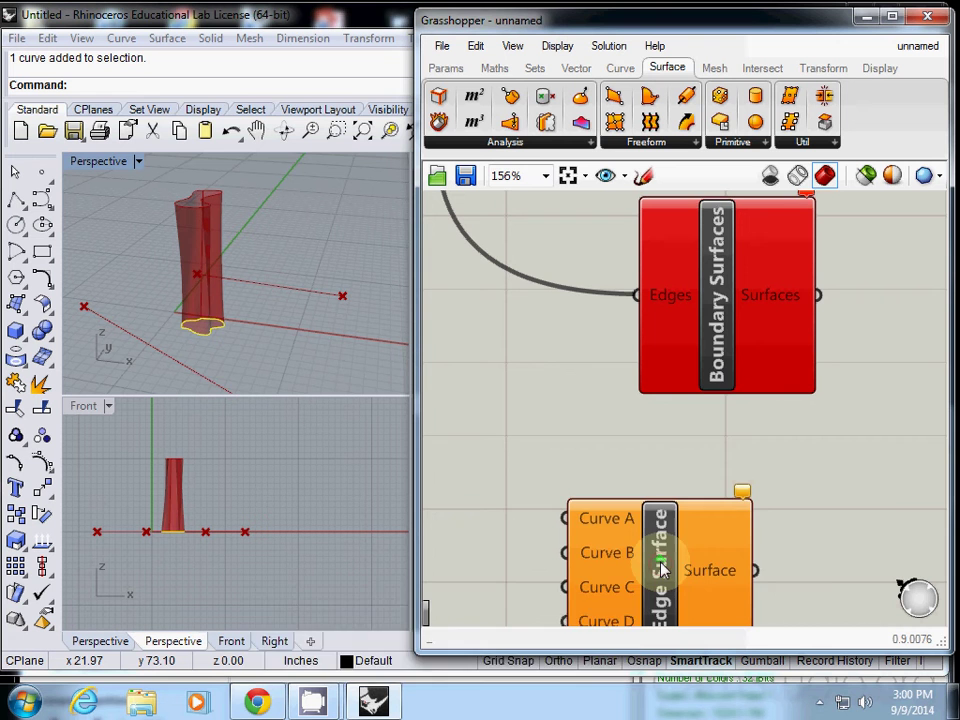
drag(660, 568, 695, 495)
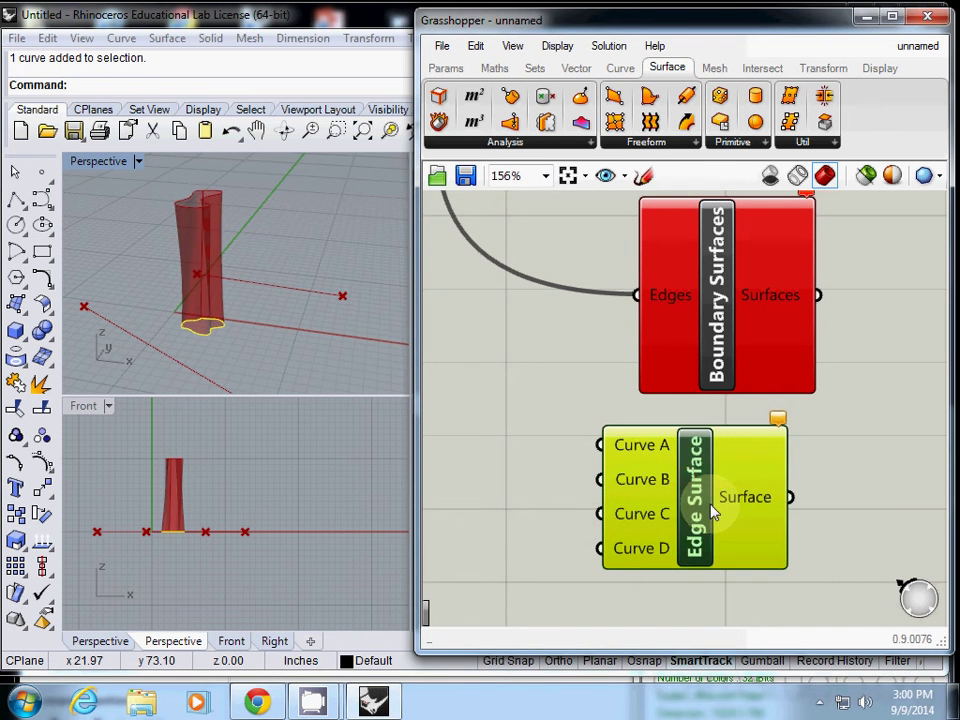
scroll(672, 430, down, 2)
scroll(680, 460, down, 3)
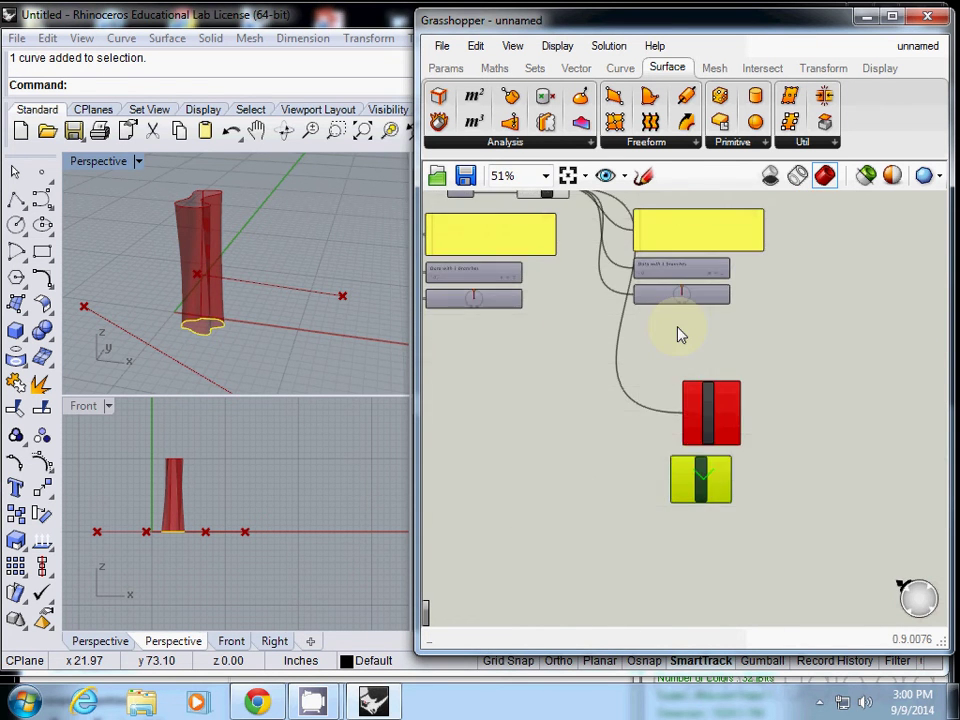
scroll(678, 334, up, 5)
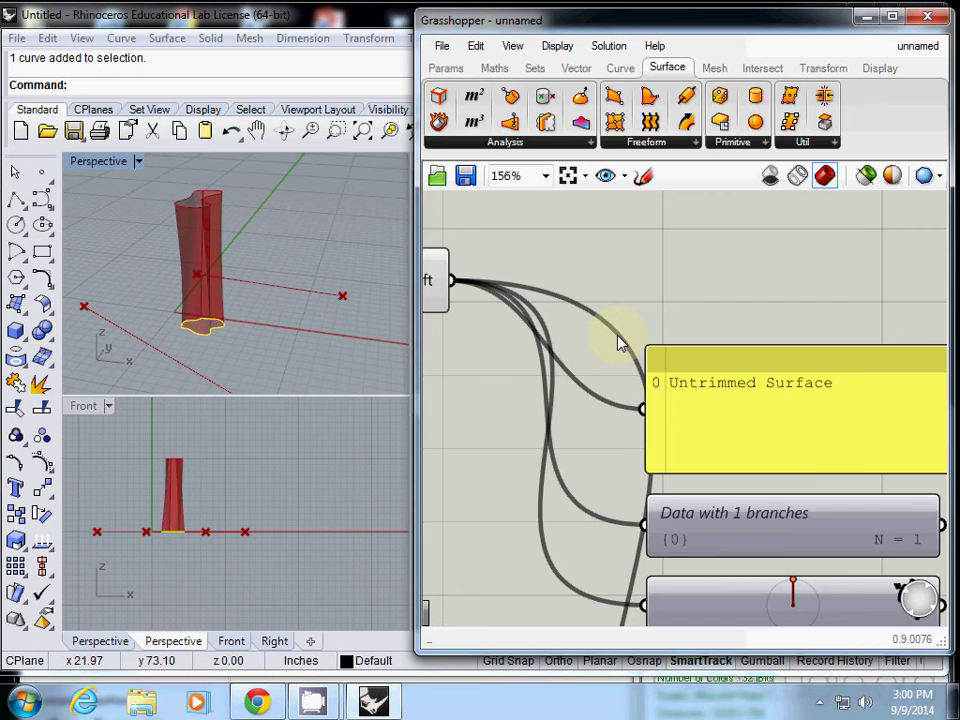
scroll(618, 343, down, 2)
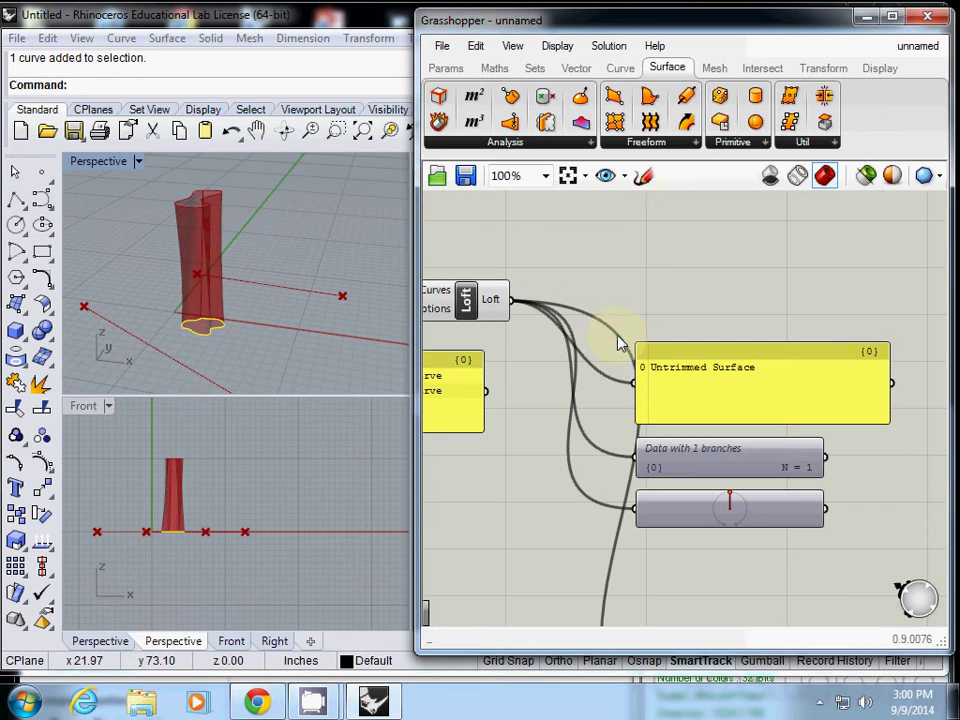
Step: Move Boundary Surfaces up beside the Loft and select it to read its Brep-to-Curve error
click(697, 144)
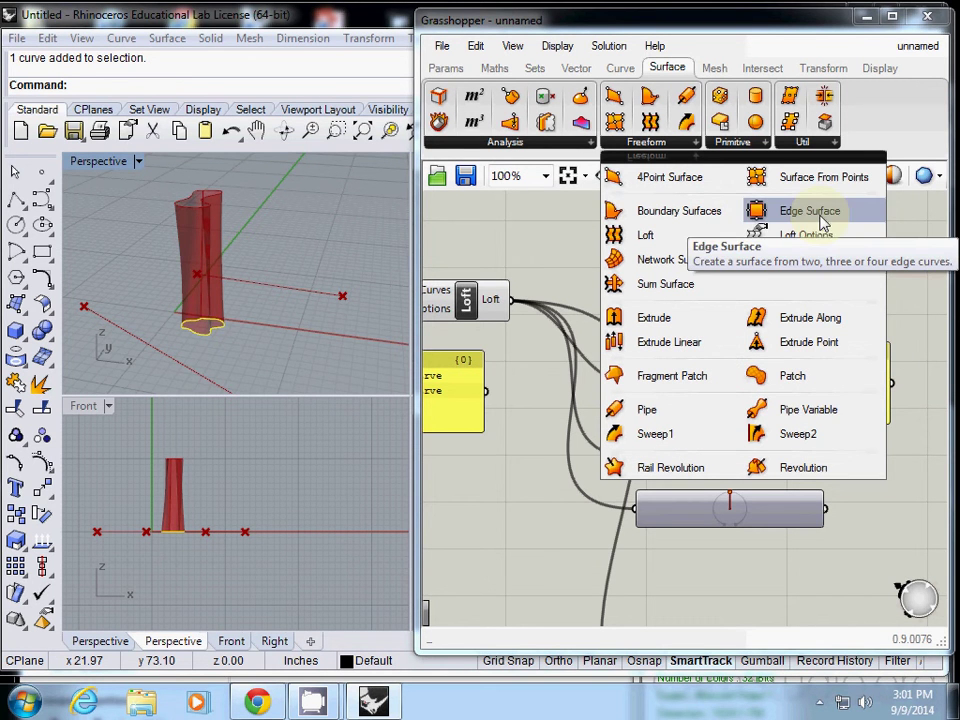
click(597, 511)
scroll(654, 551, down, 2)
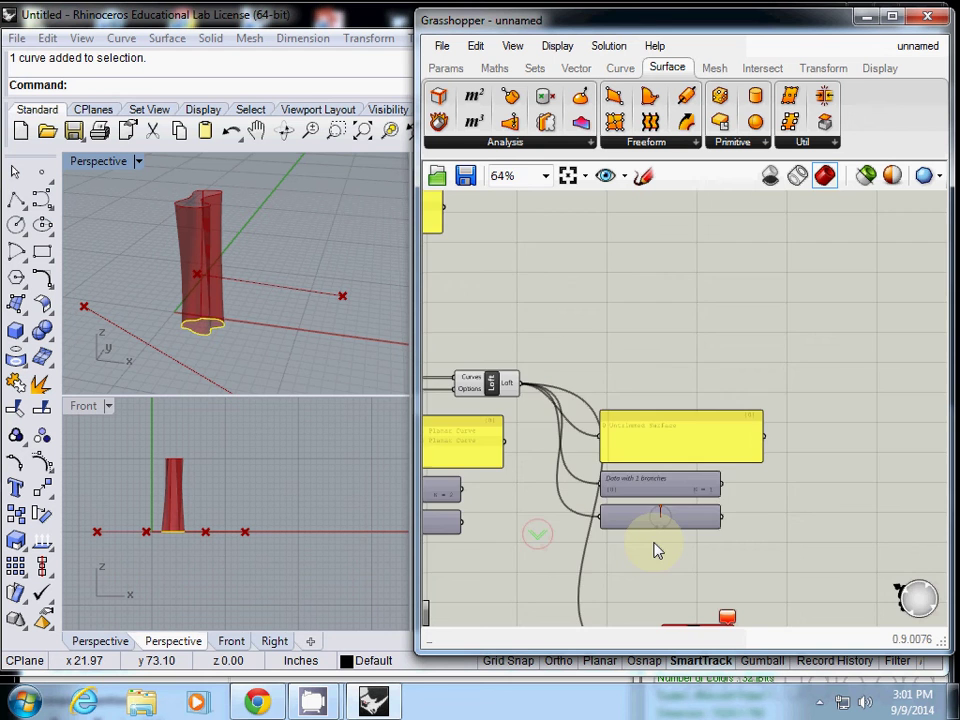
scroll(664, 549, up, 2)
scroll(669, 442, down, 3)
right_drag(669, 442, 669, 390)
drag(690, 505, 810, 246)
right_drag(780, 286, 725, 398)
scroll(725, 398, up, 3)
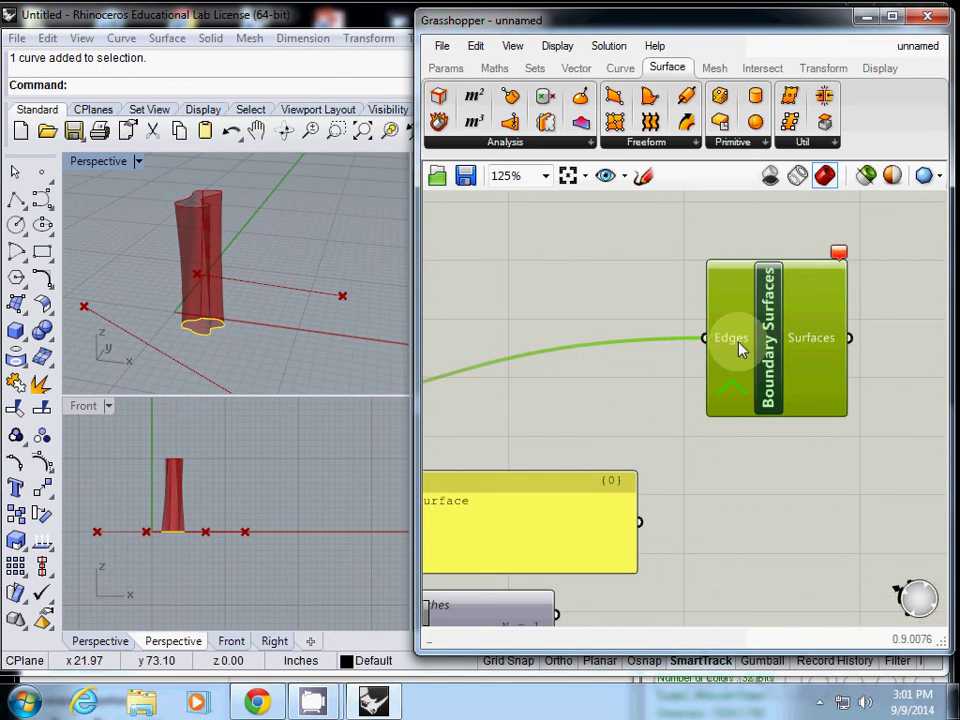
click(672, 389)
click(748, 393)
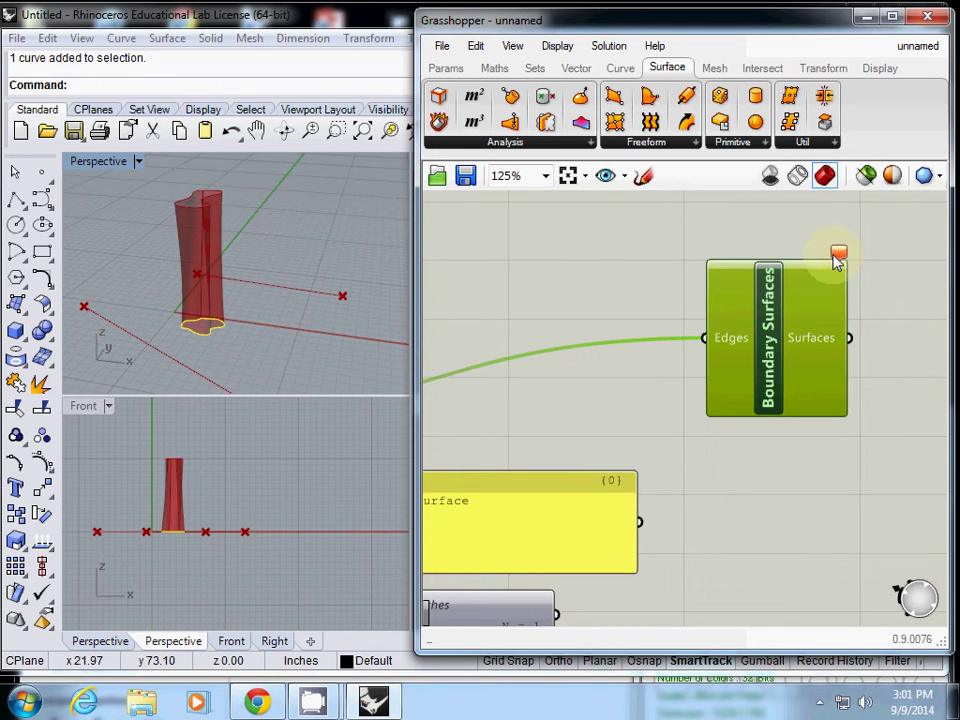
mouse_move(838, 252)
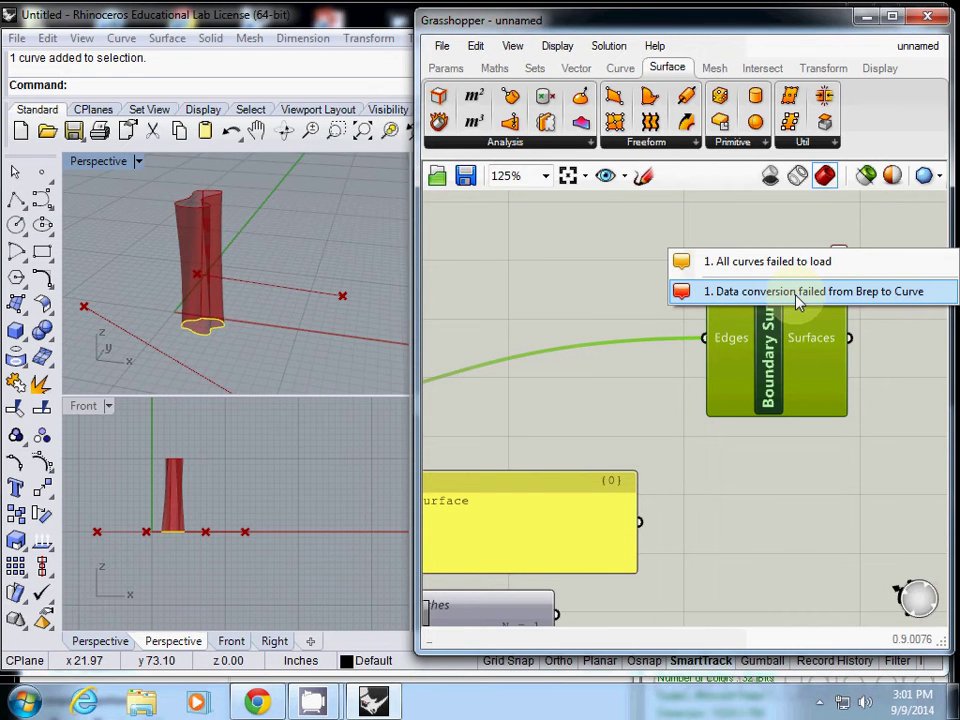
Step: Delete the loft-fed Boundary Surfaces component
scroll(800, 305, down, 4)
right_drag(658, 306, 710, 270)
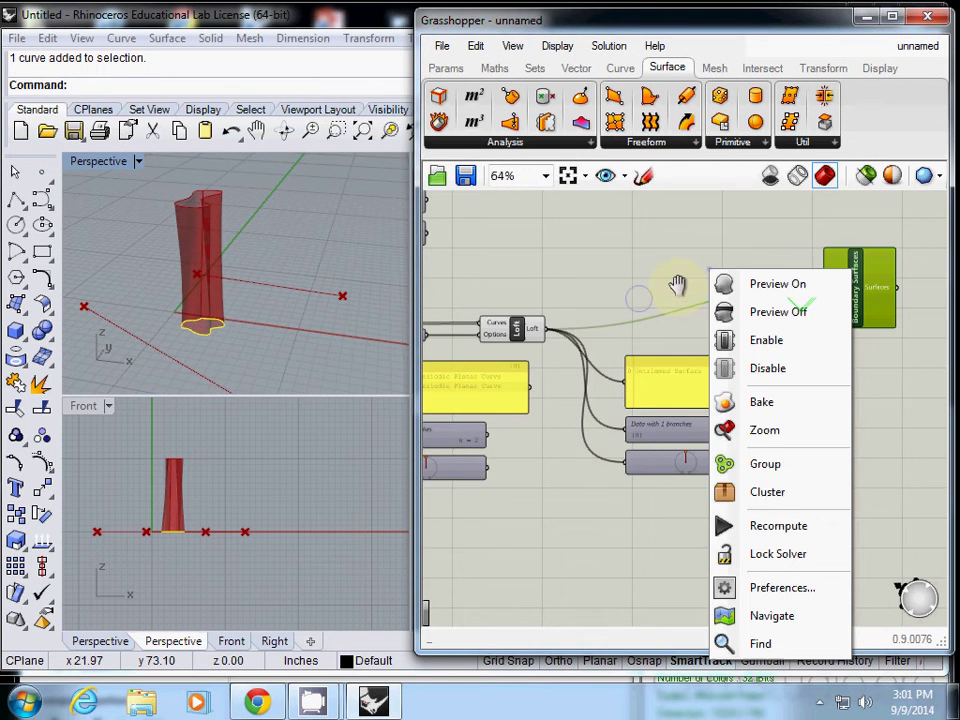
click(535, 334)
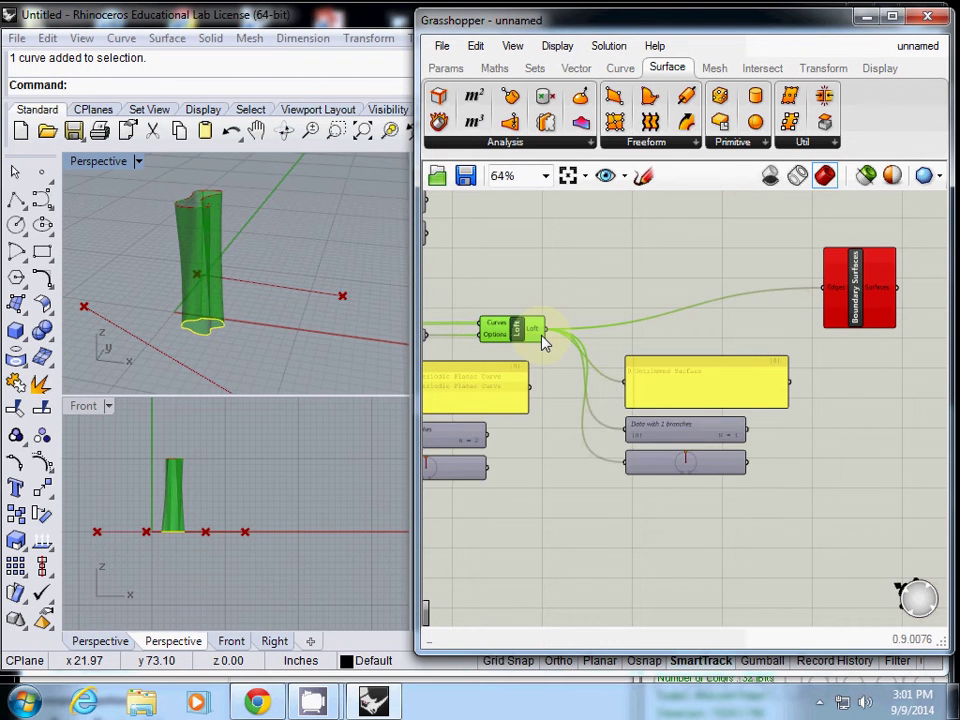
click(845, 321)
drag(845, 321, 765, 320)
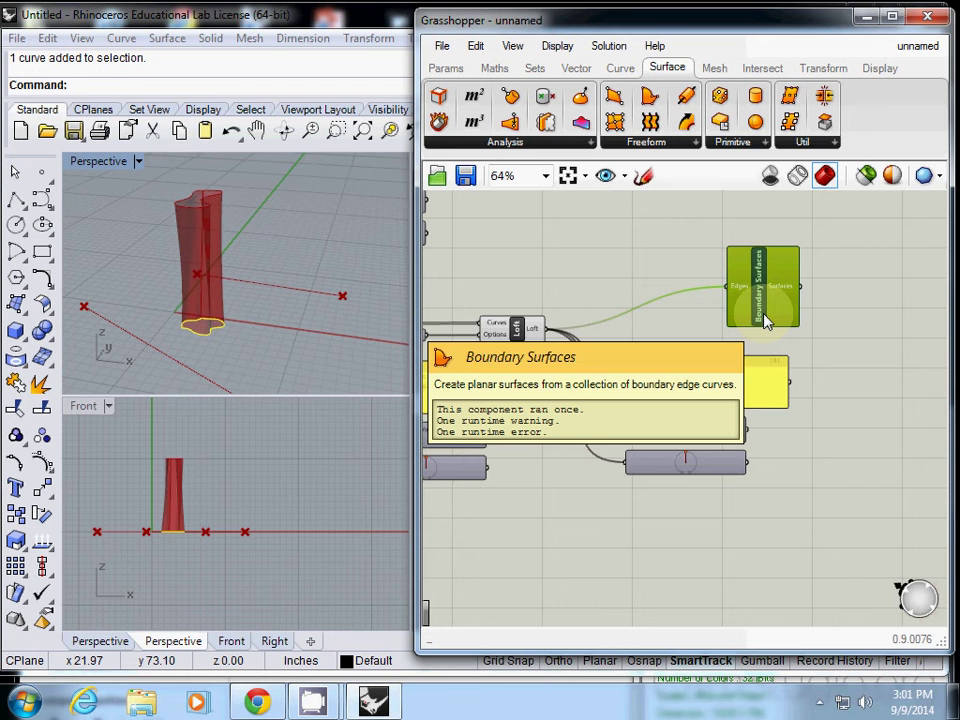
key(Delete)
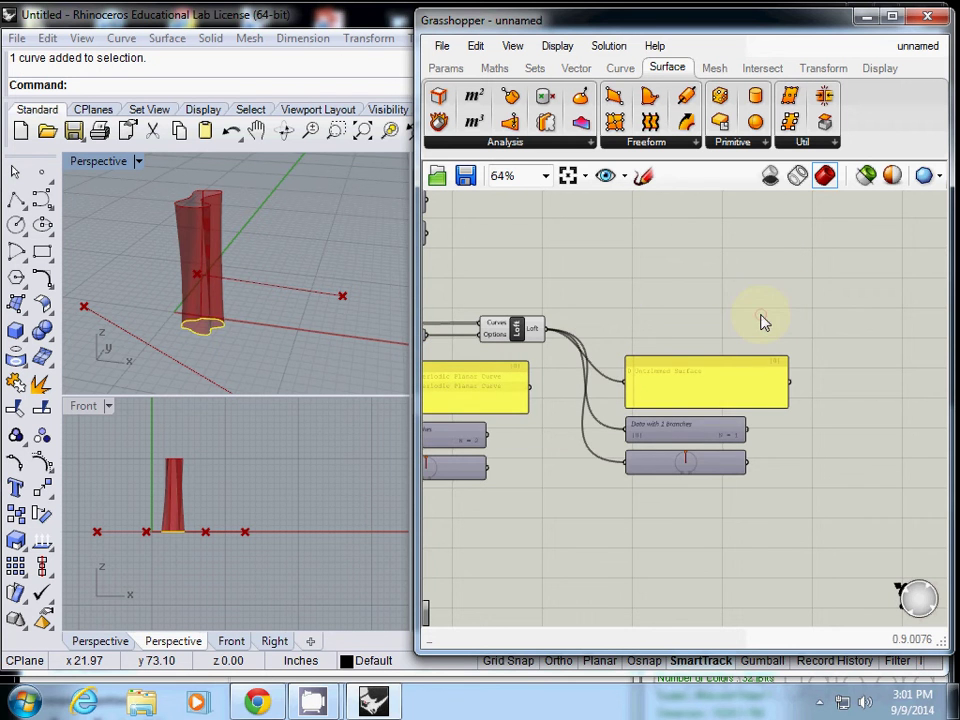
Step: Bring the Curve parameter into view and select it to check the referenced curves
scroll(686, 329, down, 2)
scroll(688, 311, down, 2)
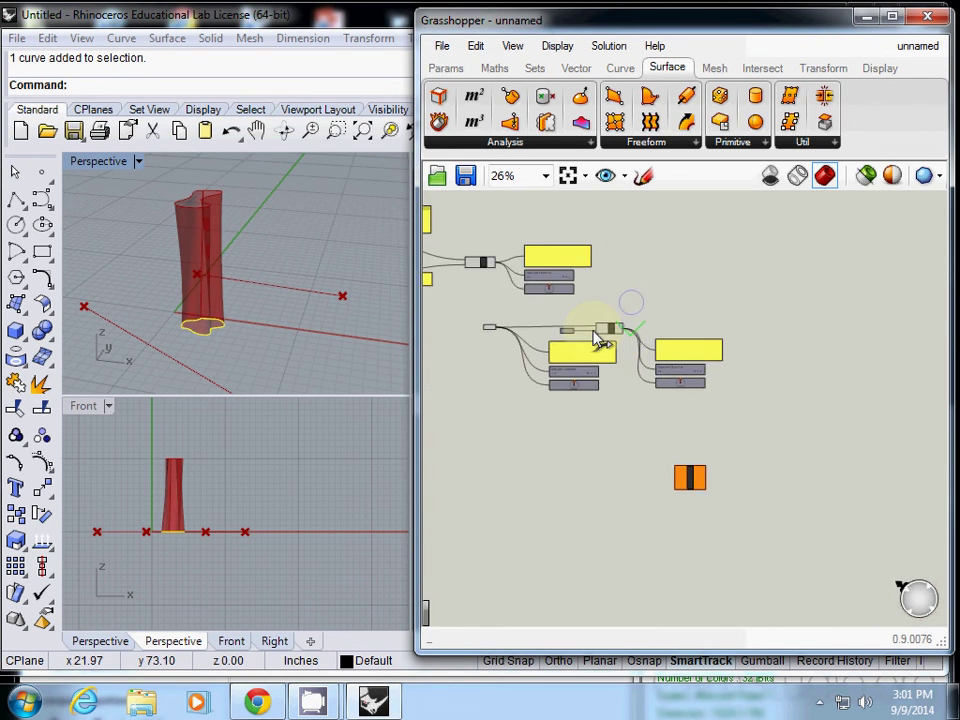
scroll(589, 333, up, 4)
right_drag(590, 341, 752, 346)
click(506, 329)
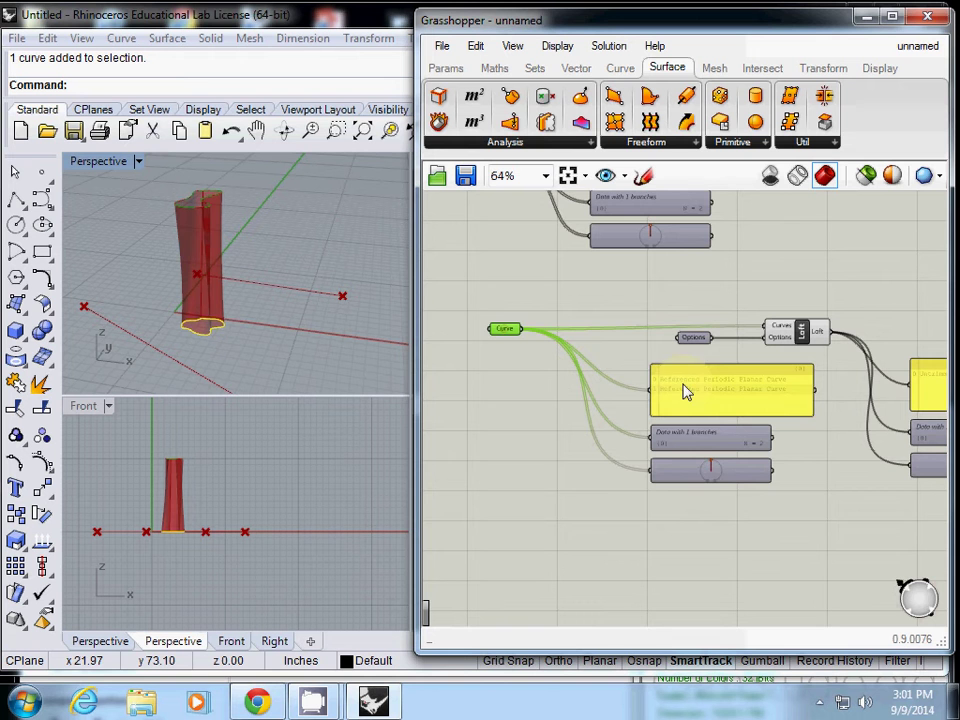
click(532, 373)
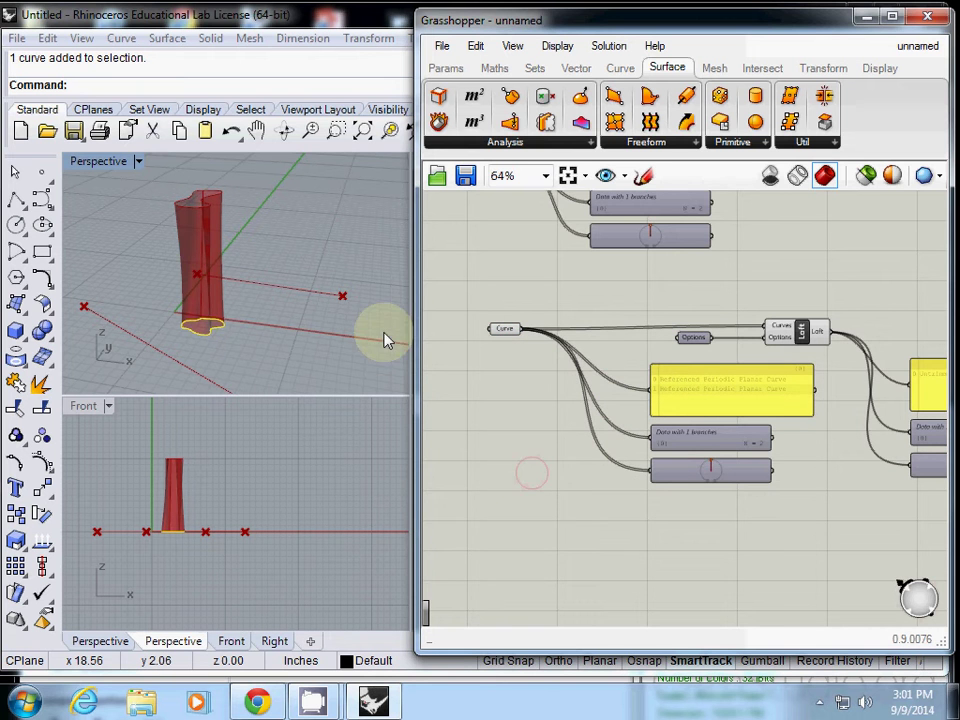
Step: Reposition the unconnected Edge Surface component below the Curve parameter group
mouse_move(720, 598)
right_down()
mouse_move(660, 474)
mouse_move(628, 452)
right_up()
scroll(672, 476, down, 1)
drag(825, 525, 750, 440)
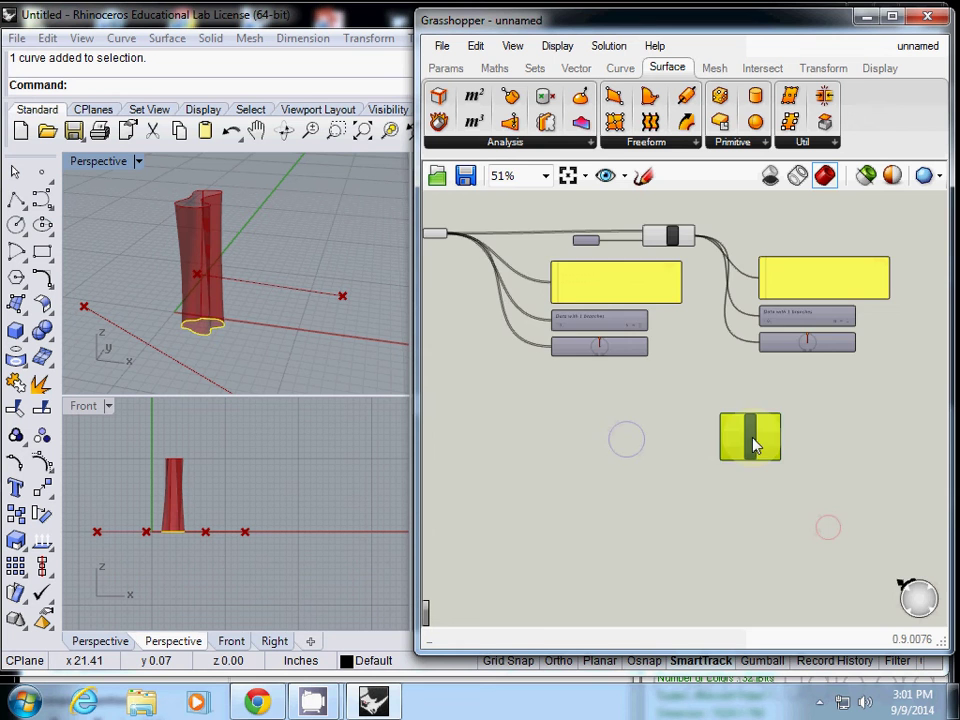
scroll(703, 461, up, 2)
scroll(695, 455, down, 2)
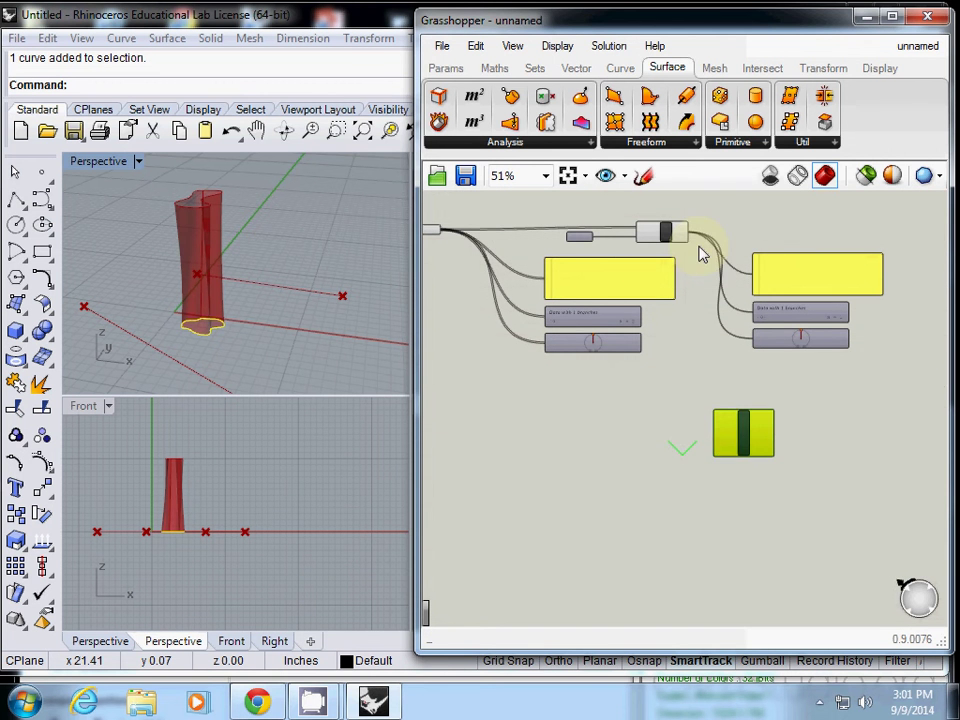
drag(743, 458, 666, 477)
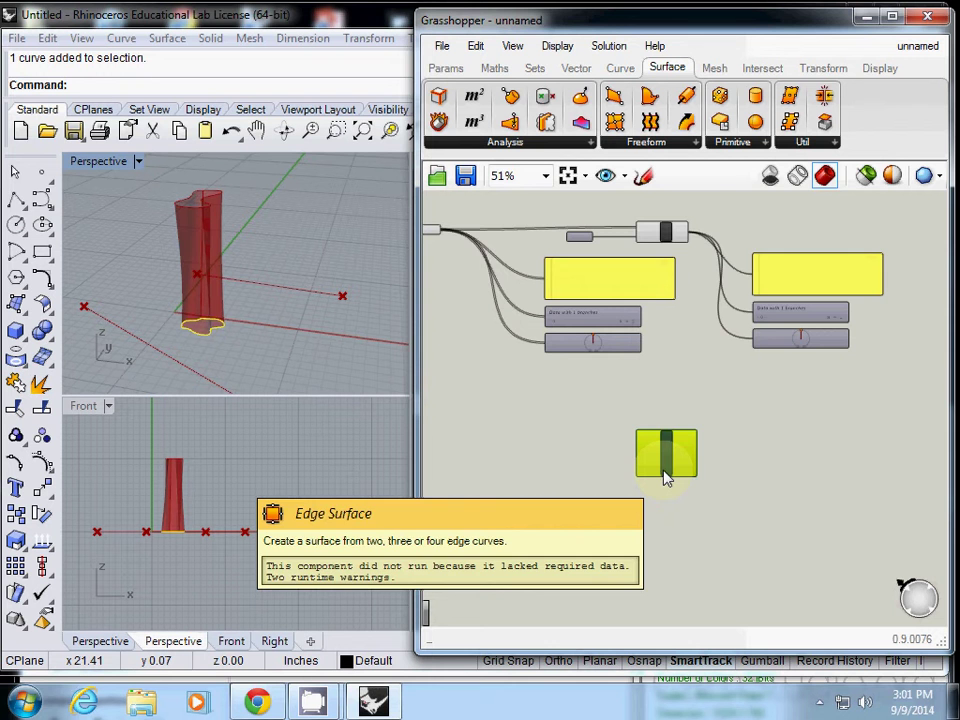
right_drag(589, 296, 701, 317)
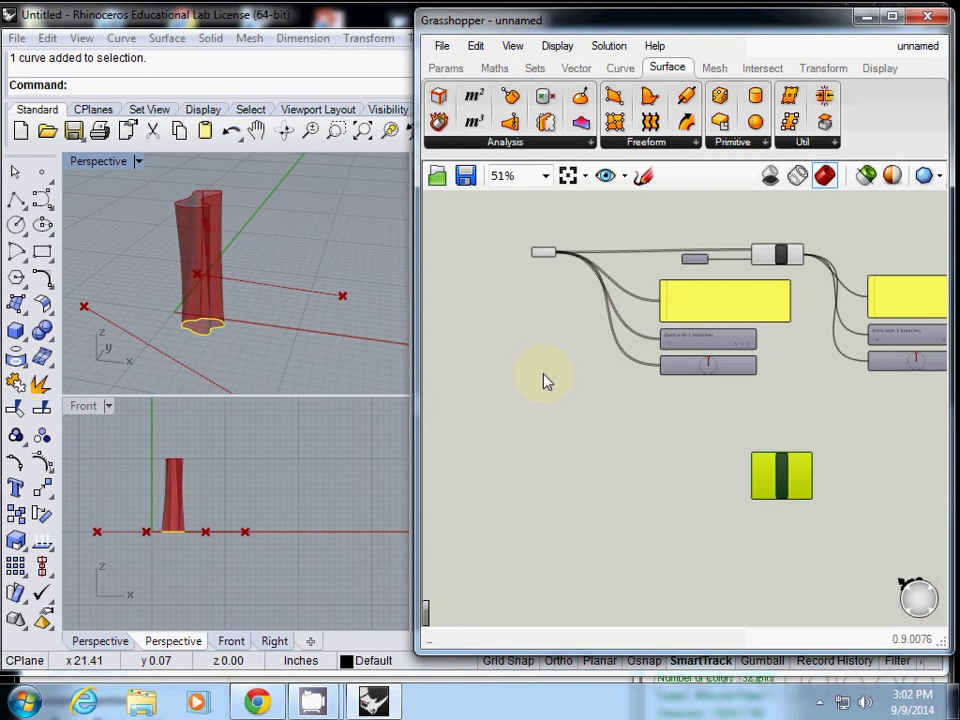
mouse_move(782, 472)
mouse_down()
mouse_move(739, 426)
mouse_move(679, 430)
mouse_up()
scroll(546, 312, up, 2)
scroll(546, 312, down, 1)
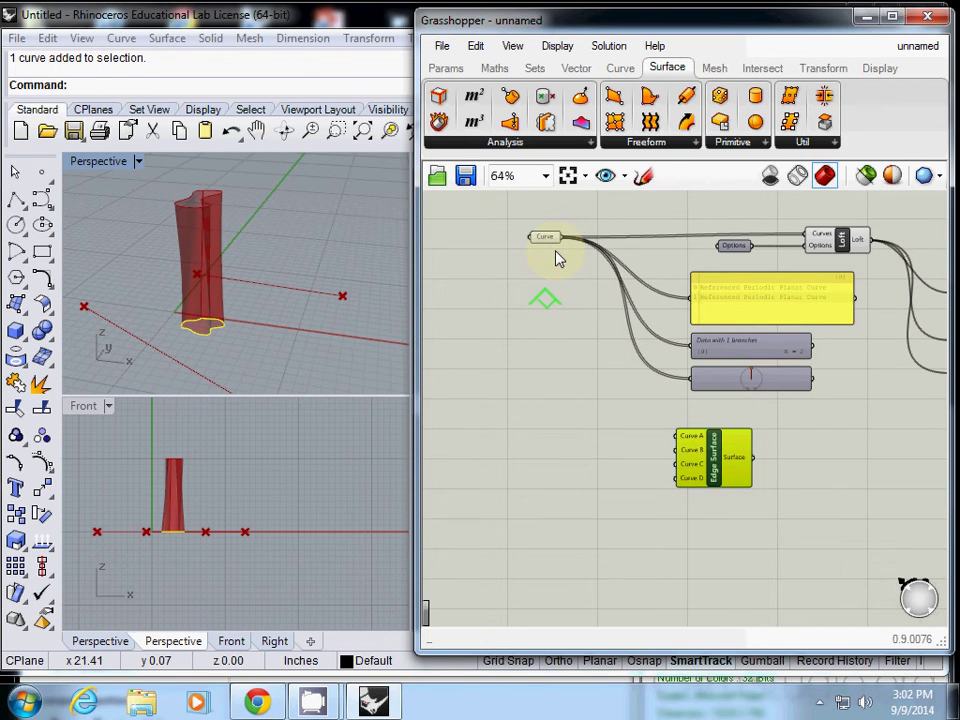
mouse_move(561, 237)
mouse_down()
mouse_move(620, 395)
mouse_move(654, 429)
mouse_up()
drag(722, 458, 668, 559)
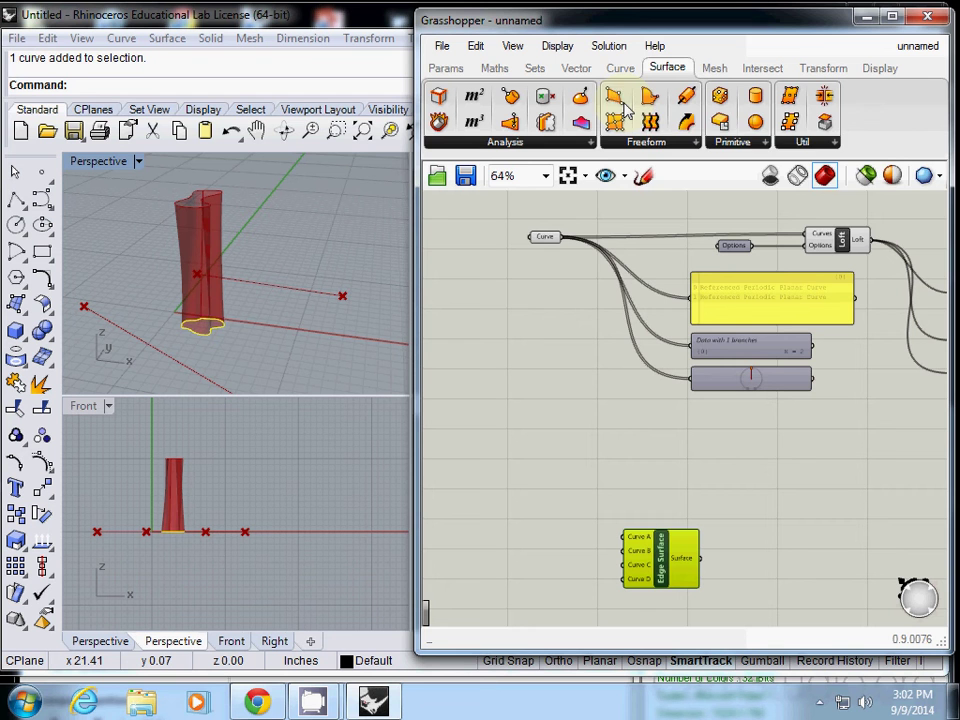
Step: Place a Boundary Surfaces fed by the Curve parameter, then delete the Edge Surface component
click(699, 143)
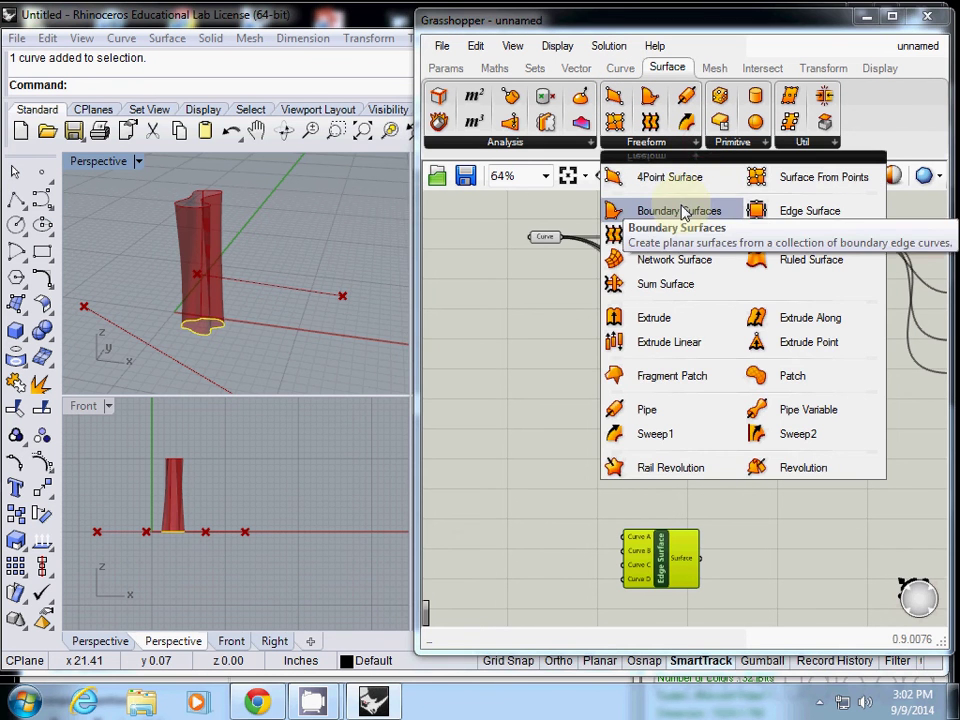
drag(679, 210, 703, 460)
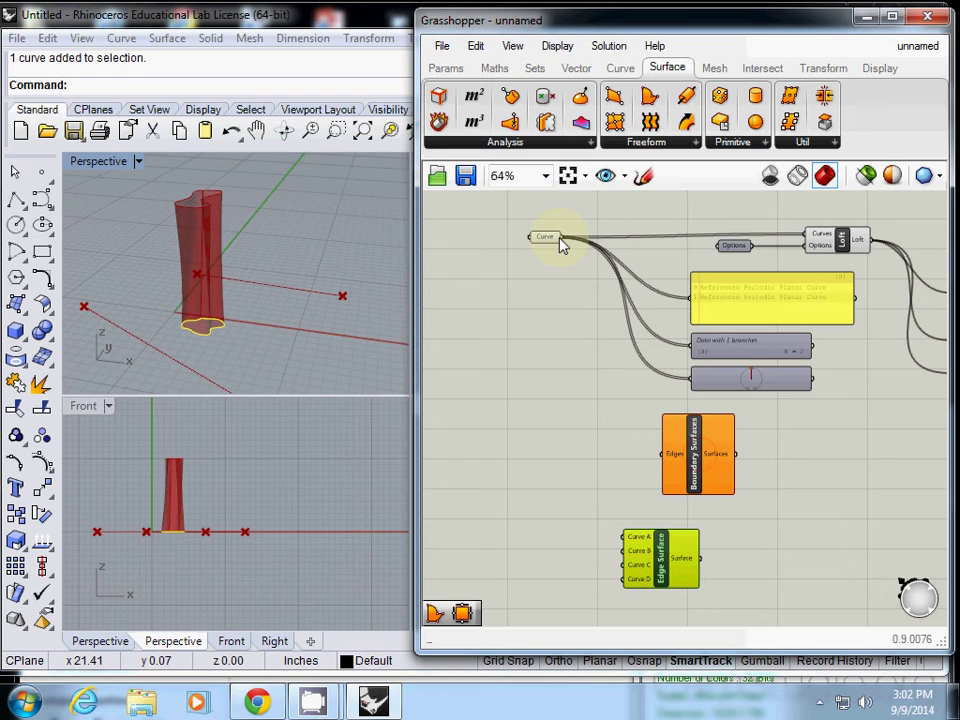
drag(558, 237, 630, 455)
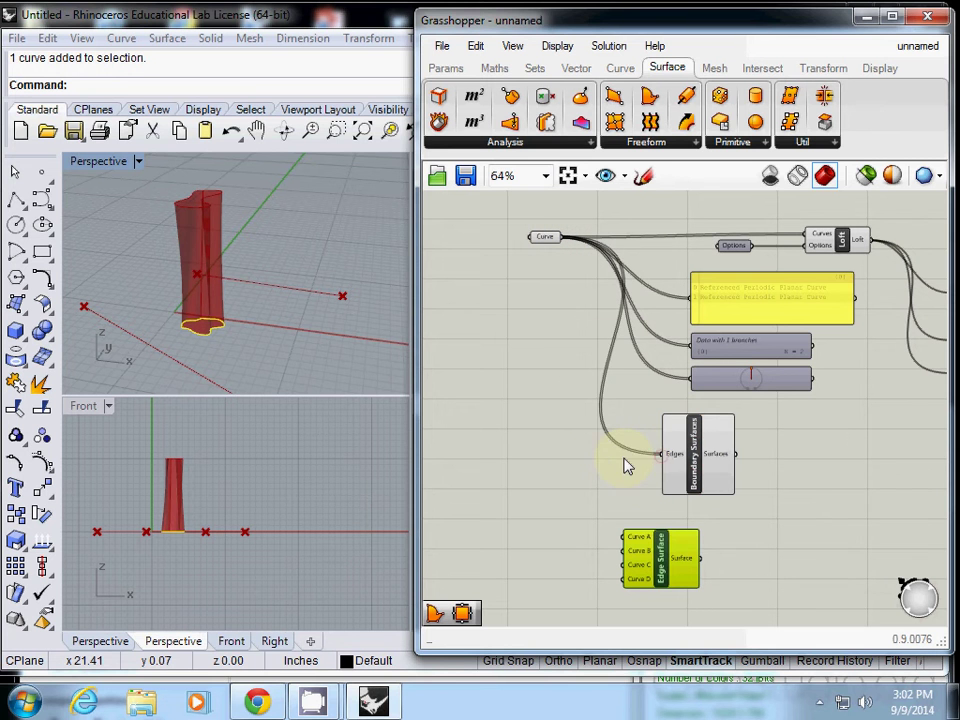
click(690, 478)
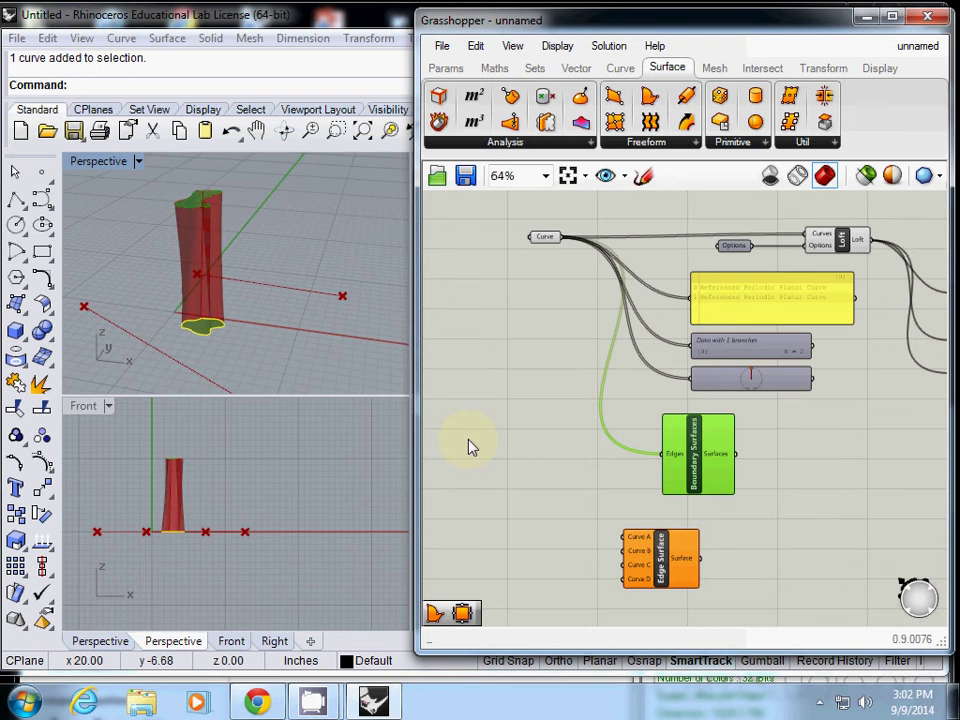
click(680, 556)
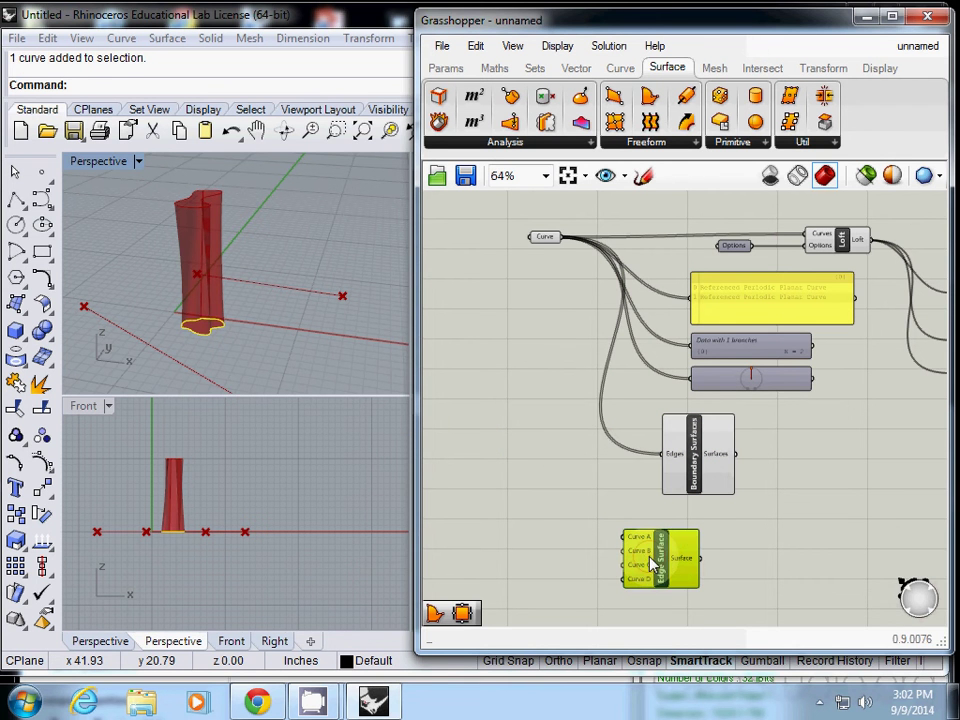
key(Delete)
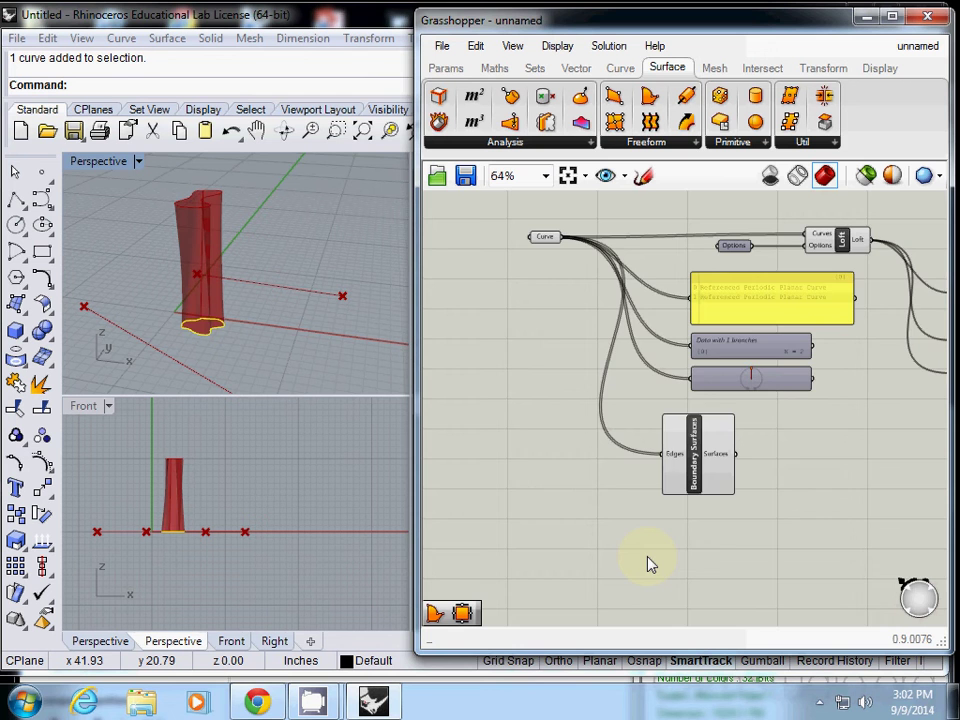
Step: Copy the right-hand panel and data viewers to sit below Boundary Surfaces
scroll(649, 561, down, 2)
mouse_move(711, 489)
mouse_down()
mouse_move(578, 447)
mouse_move(622, 485)
mouse_up()
drag(727, 273, 891, 403)
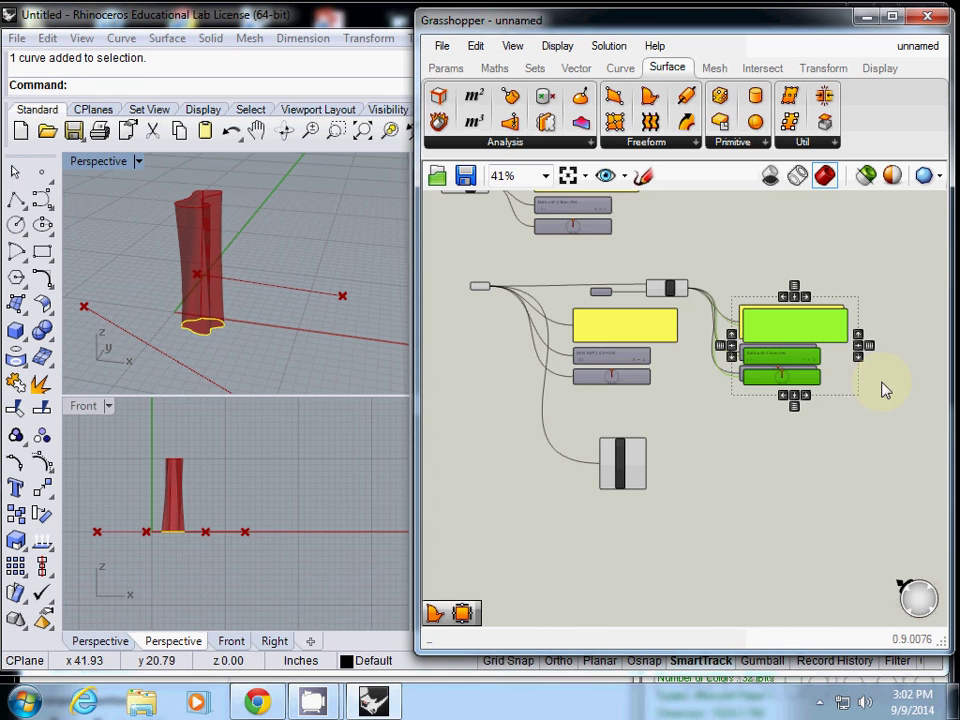
alt+drag(807, 322, 745, 524)
Step: Wire the Surfaces output into the copied panel and viewer, showing two Trimmed Surfaces
scroll(745, 524, up, 4)
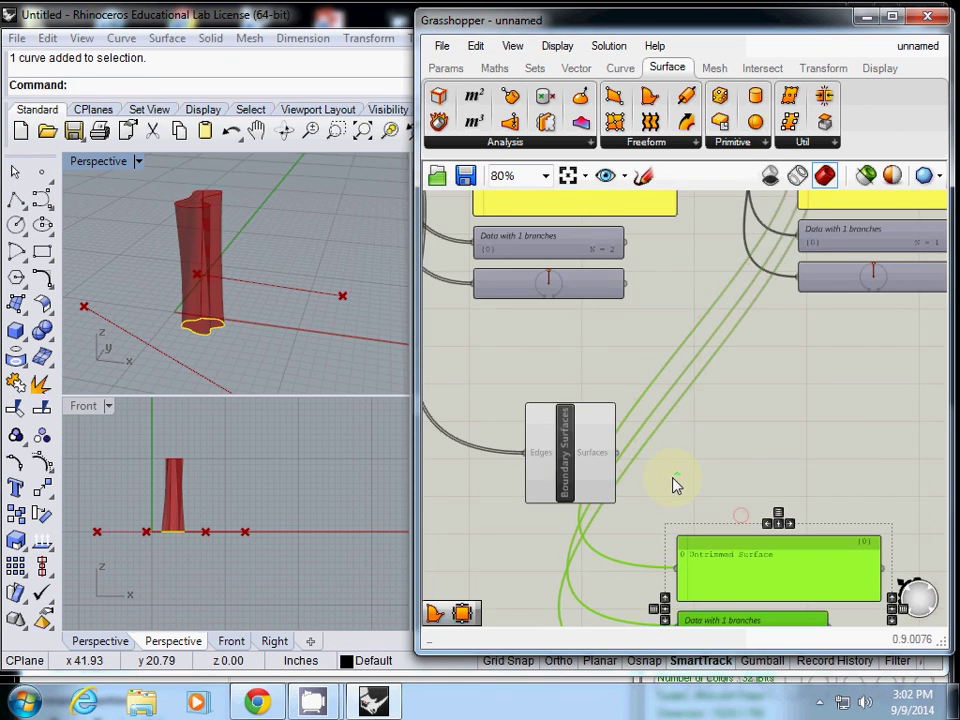
right_drag(671, 489, 671, 354)
mouse_move(674, 470)
mouse_down()
mouse_move(611, 343)
mouse_move(670, 517)
mouse_up()
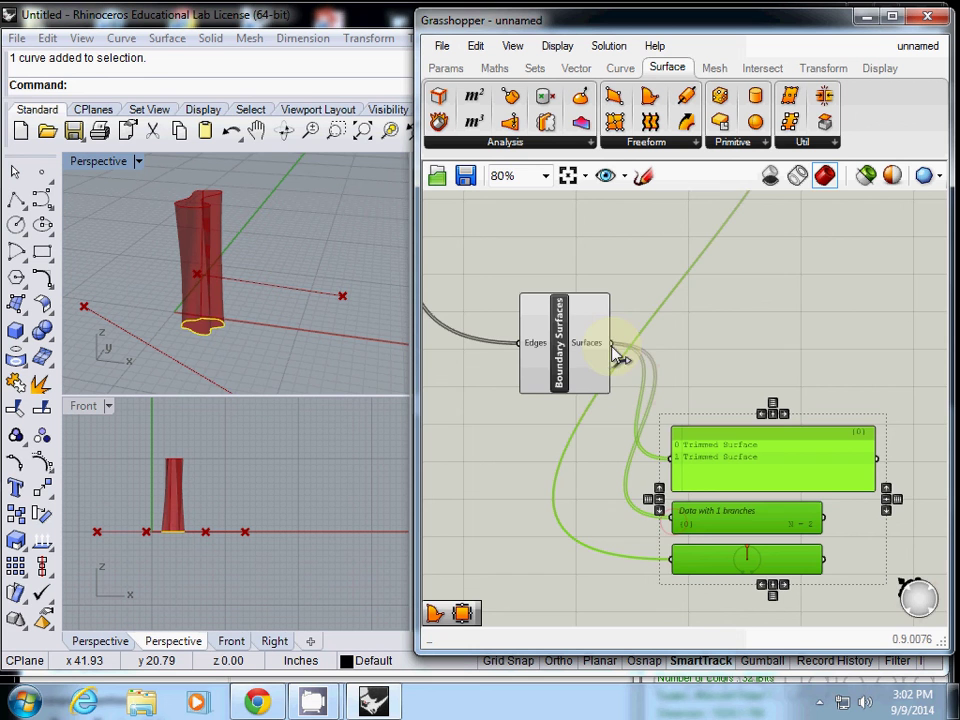
drag(611, 343, 670, 558)
scroll(668, 404, up, 3)
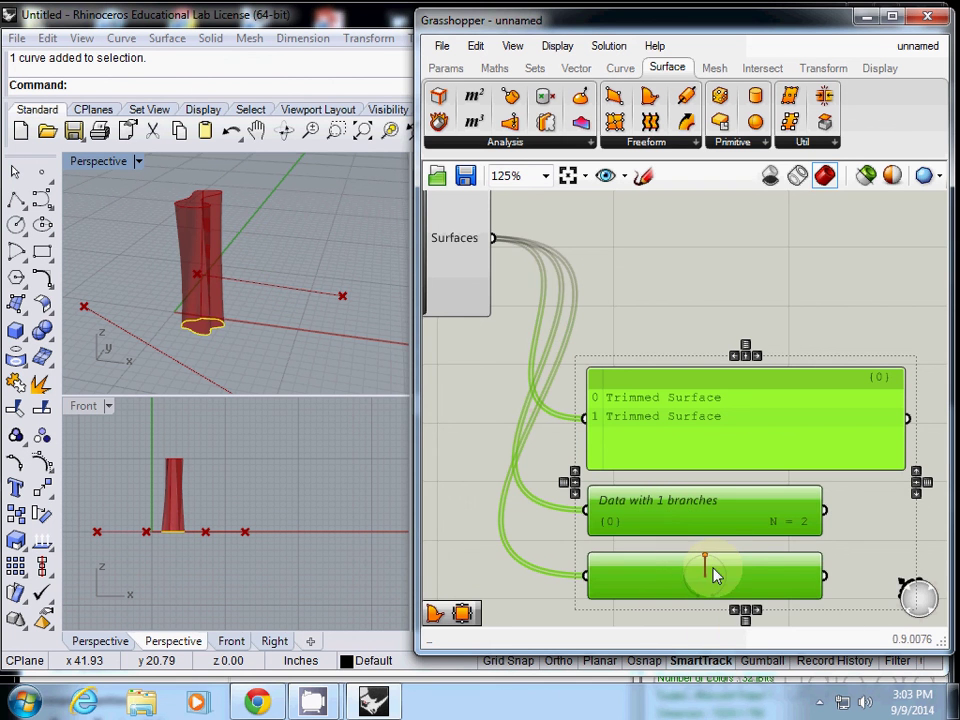
scroll(702, 463, down, 3)
scroll(702, 463, down, 3)
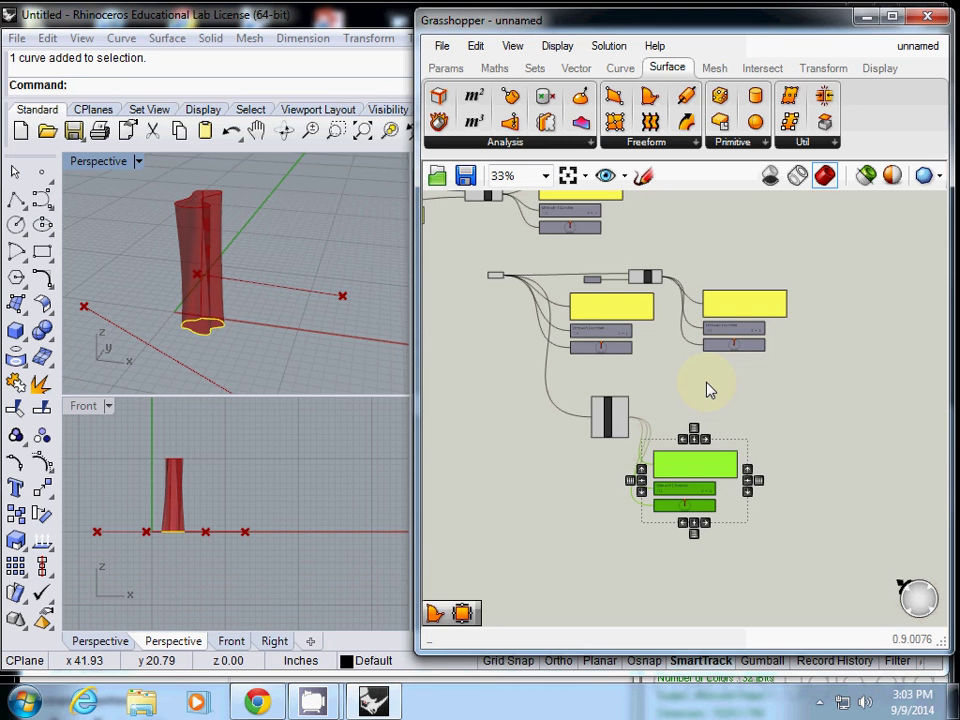
click(707, 390)
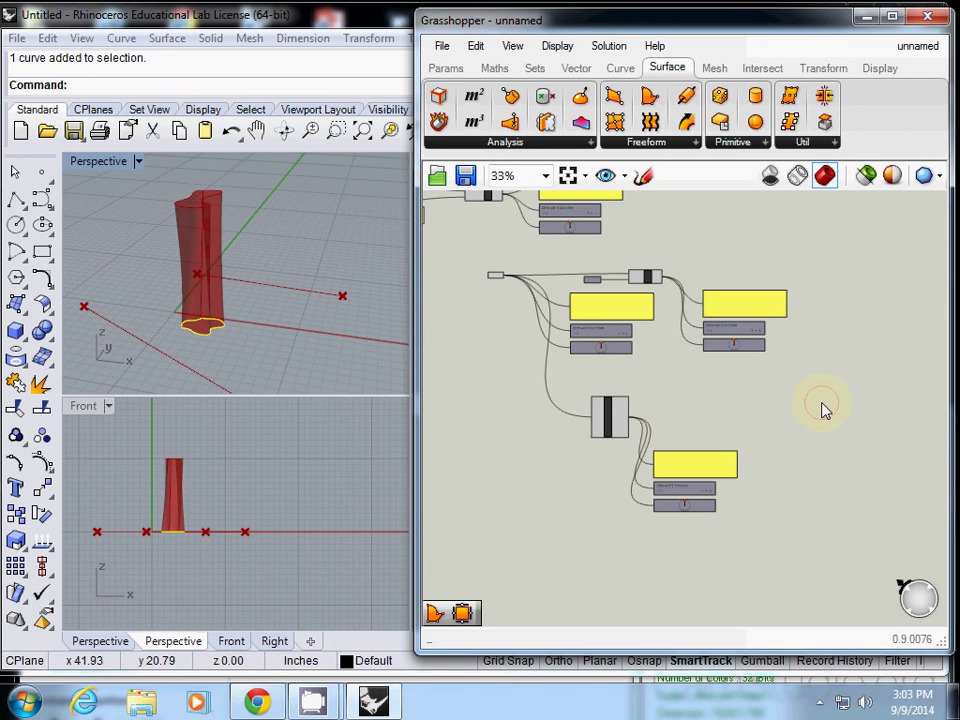